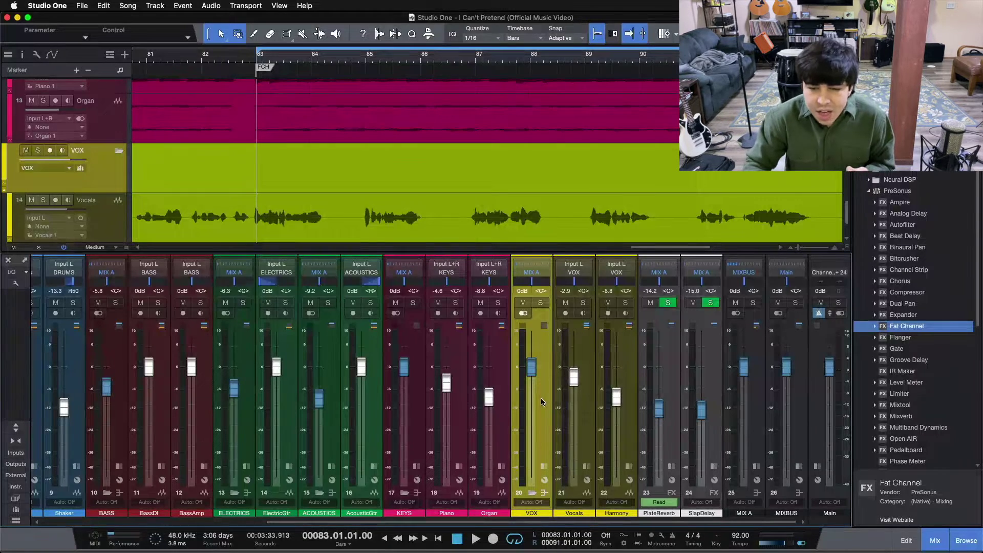
# Select the Vocals channel and play the section from bar 83 to hear the lead vocal in the full mix
pyautogui.click(580, 401)
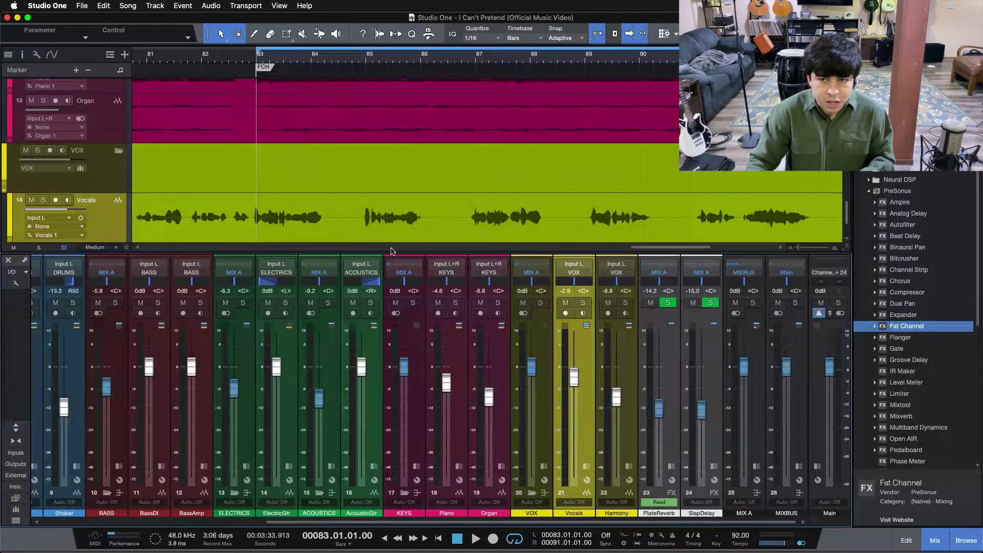
pyautogui.moveTo(355, 58); pyautogui.dragTo(339, 62)
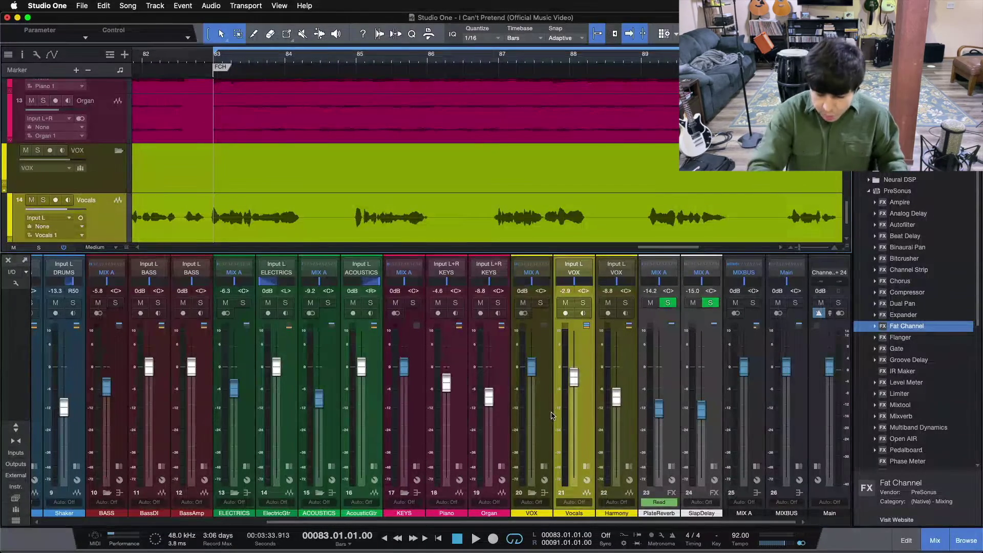
pyautogui.press('space')
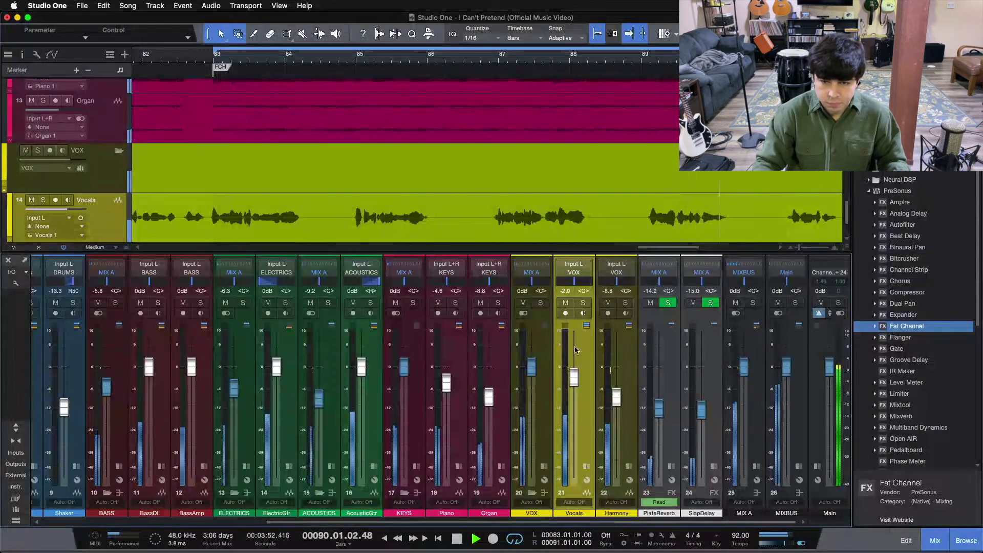
pyautogui.click(588, 285)
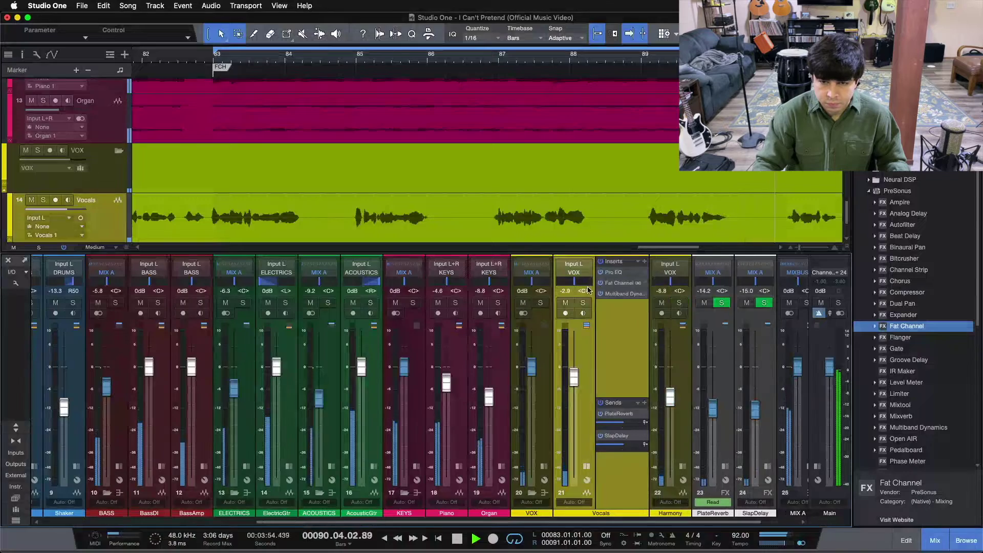
pyautogui.click(582, 302)
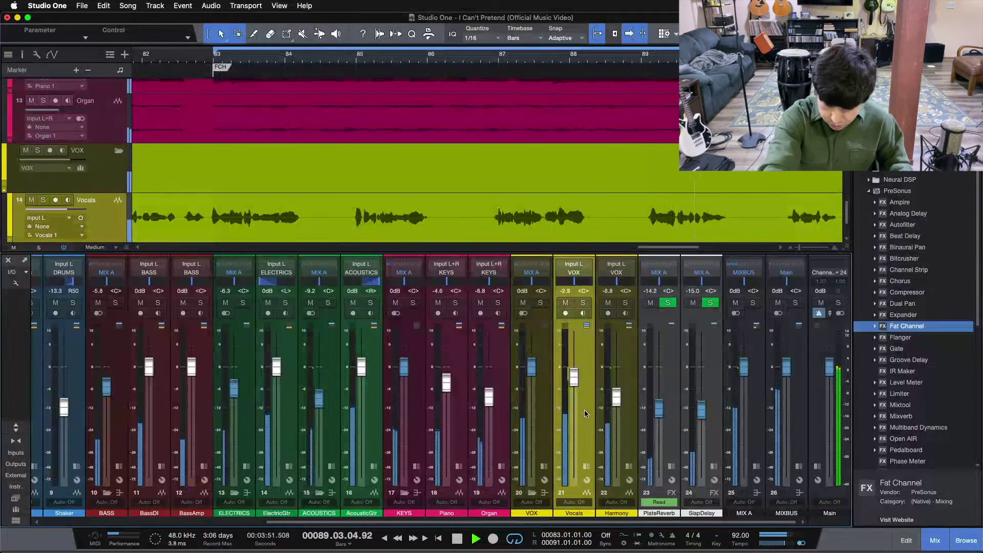
pyautogui.press('space')
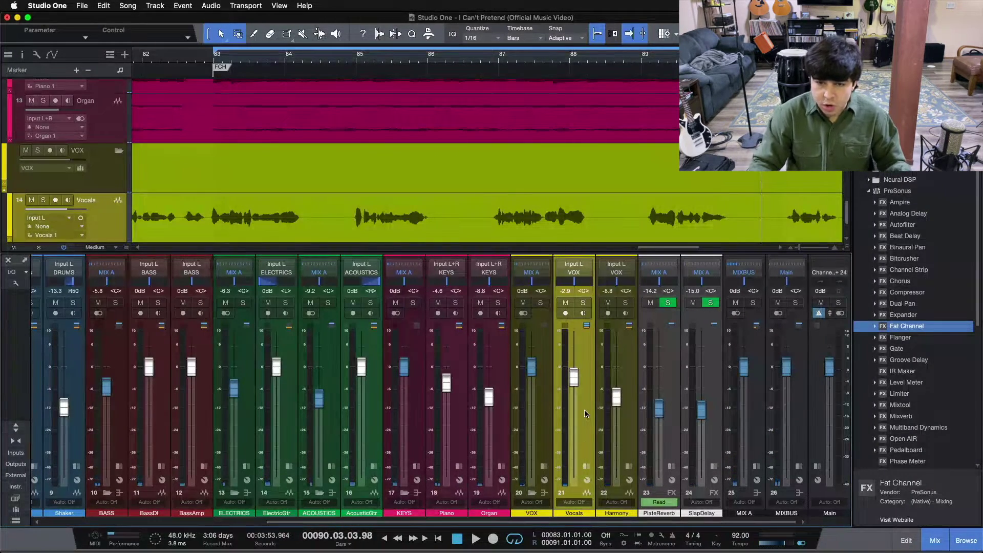
# Add a bus channel beside the Vocals channel and name it PARAVOX
pyautogui.rightClick(585, 410)
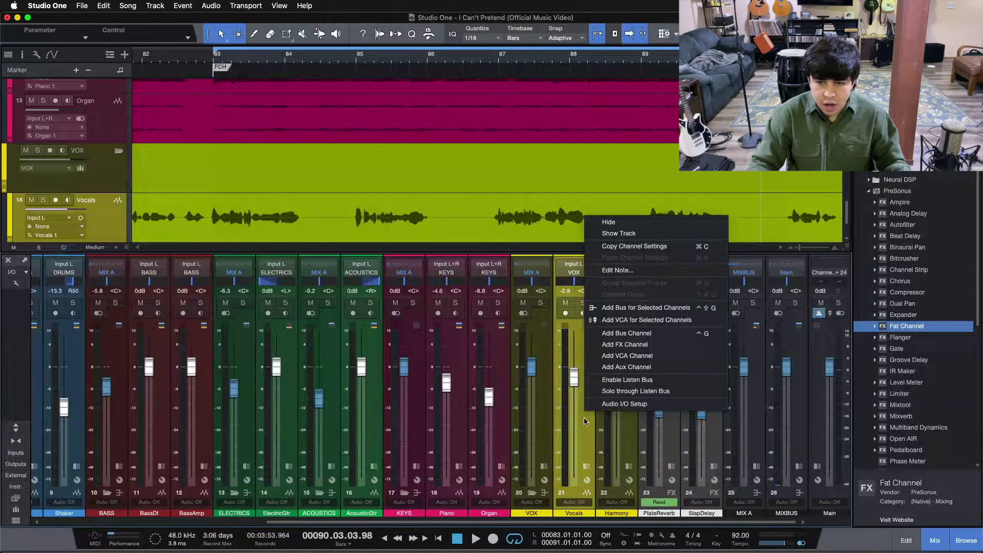
pyautogui.click(603, 333)
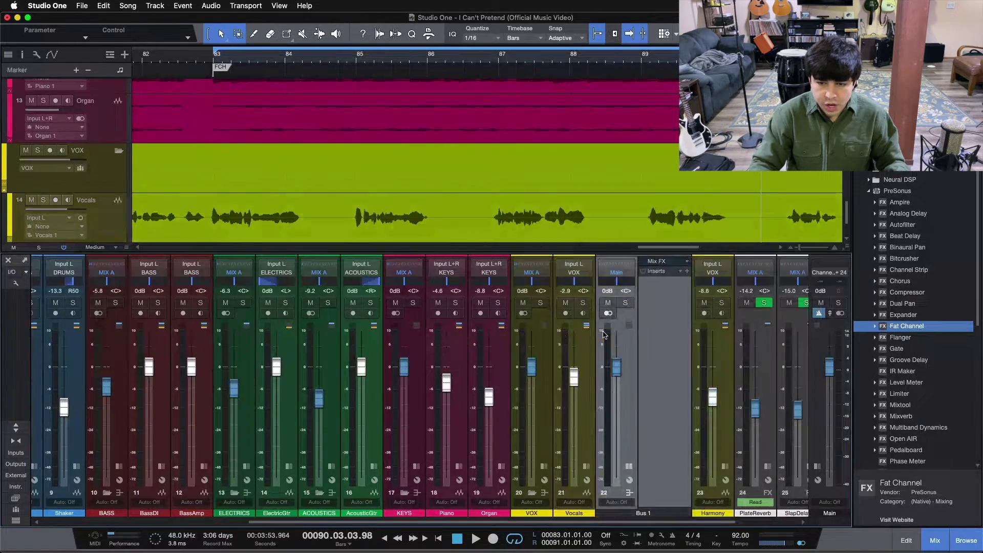
pyautogui.doubleClick(644, 514)
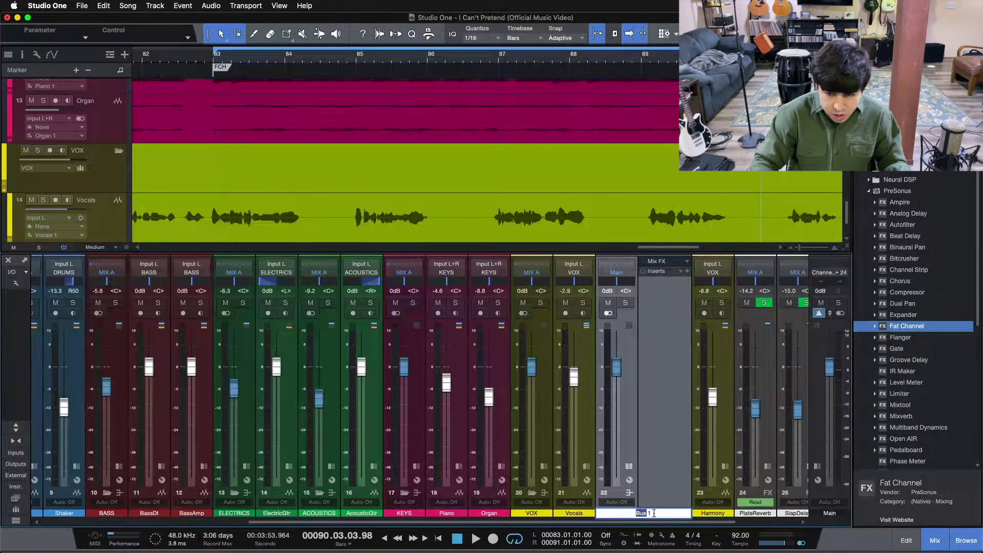
pyautogui.write('PARAVOX')
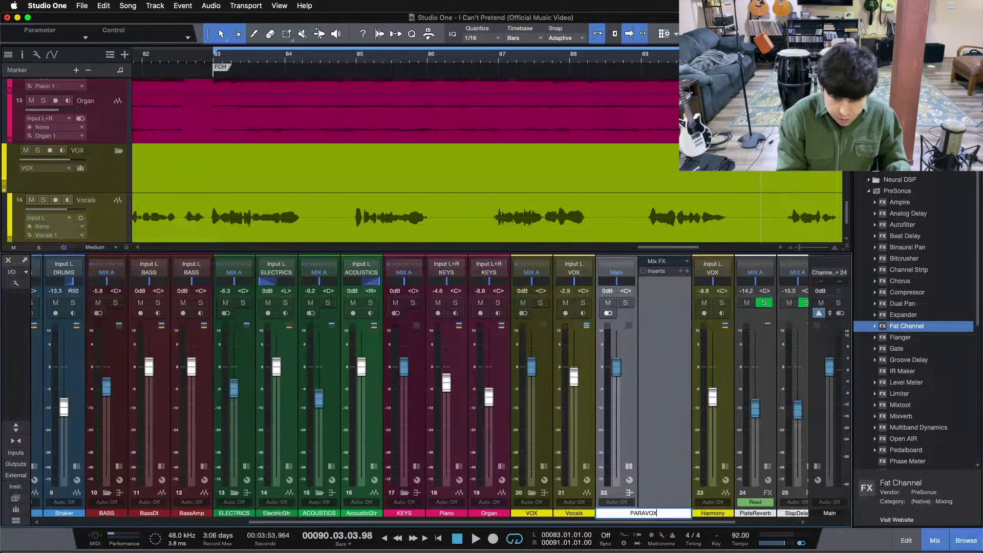
pyautogui.press('Return')
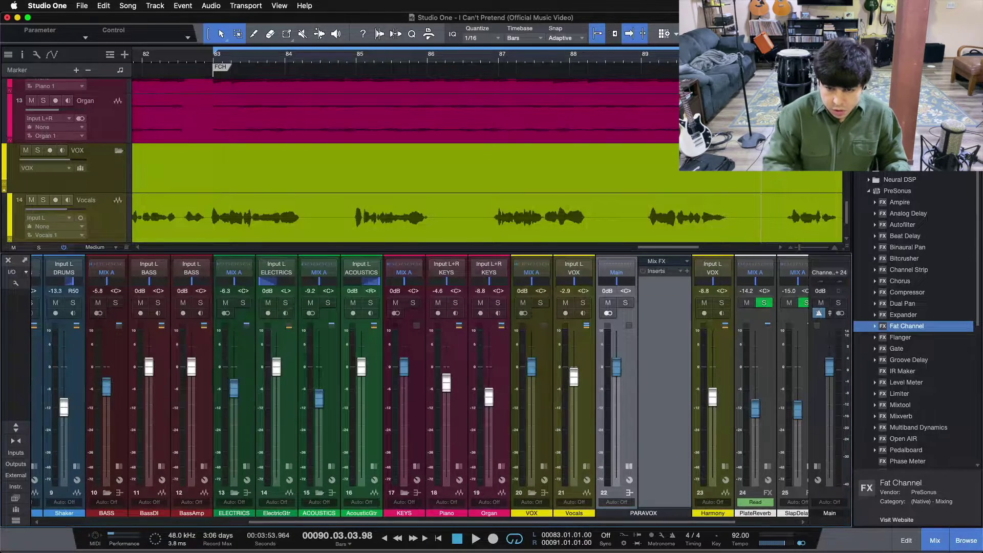
# Colour the PARAVOX bus white and route its output to MIX A
pyautogui.click(655, 516)
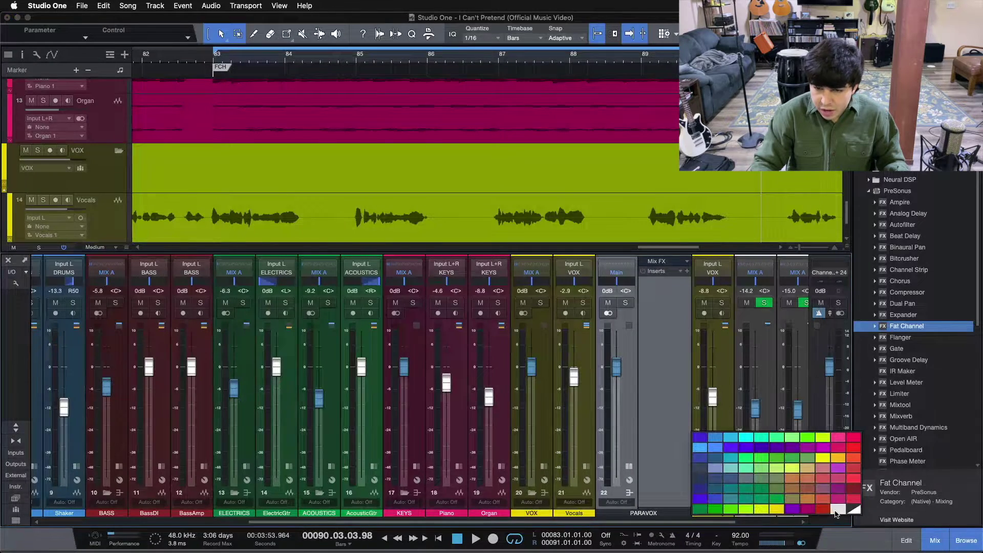
pyautogui.click(836, 512)
pyautogui.click(616, 272)
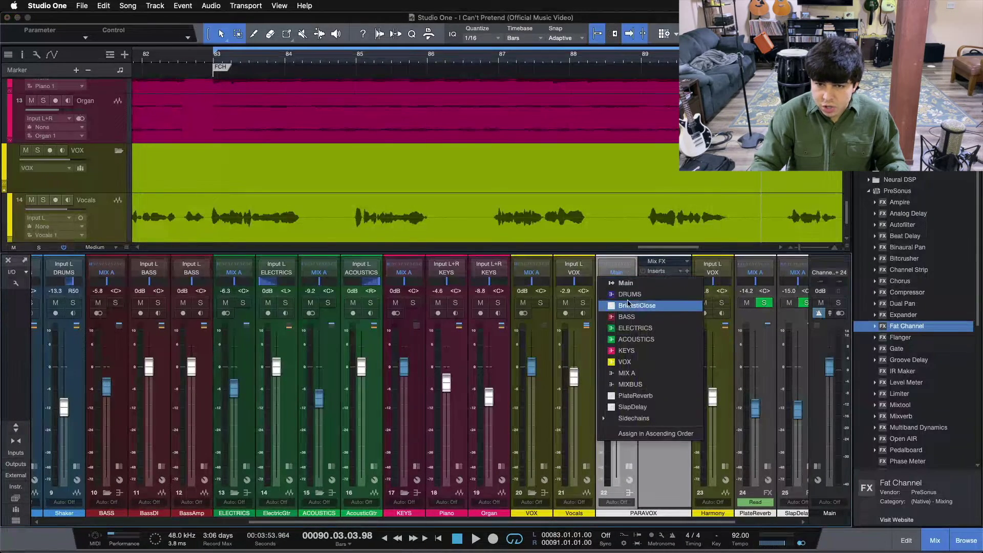
pyautogui.click(630, 373)
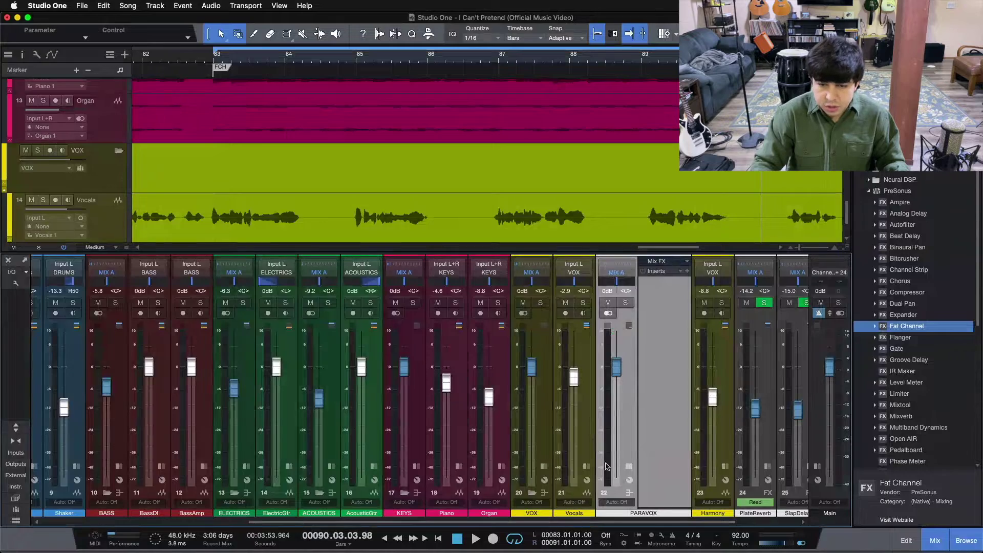
# Add a send from the Vocals channel to the PARAVOX bus with a send level of 0 dB
pyautogui.click(587, 466)
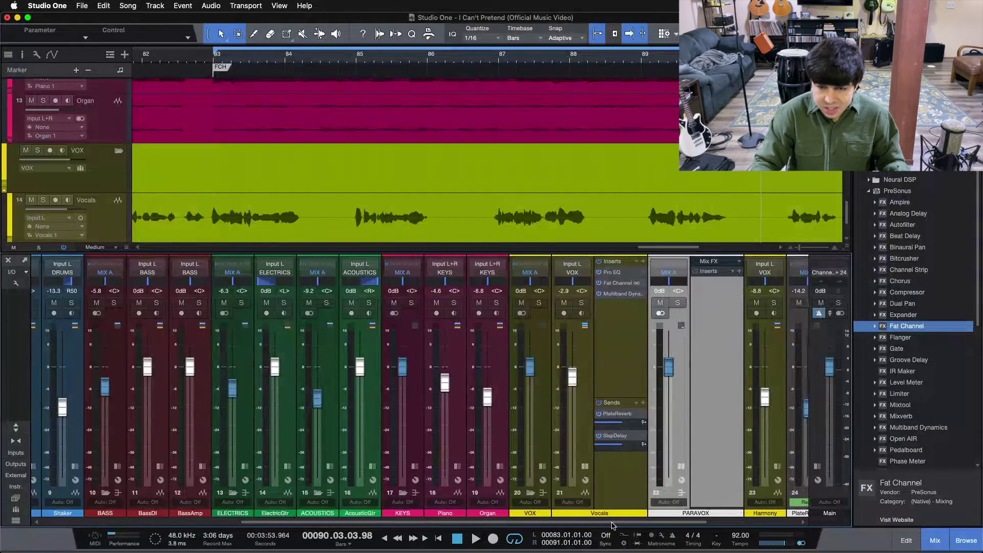
pyautogui.hscroll(3, 634, 498)
pyautogui.click(495, 402)
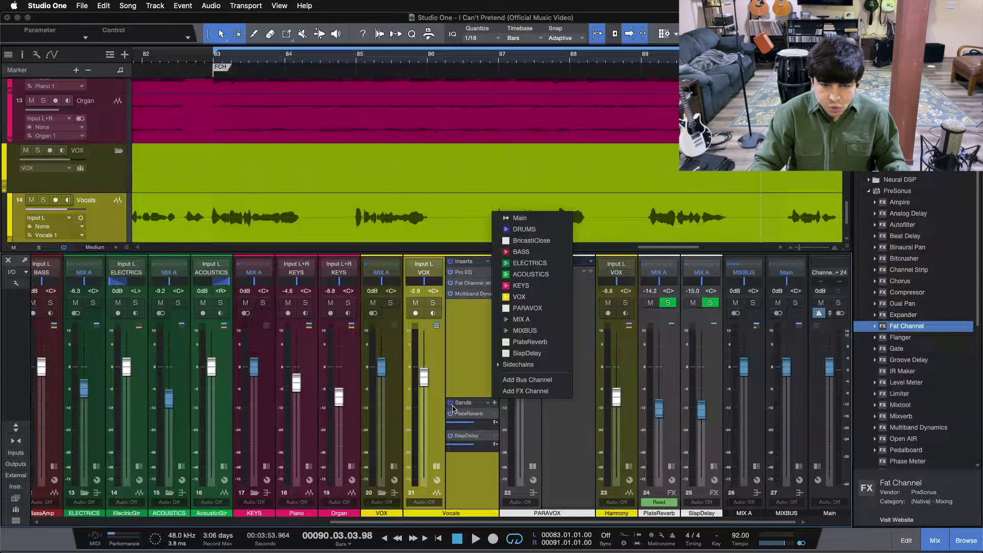
pyautogui.click(522, 309)
pyautogui.click(562, 311)
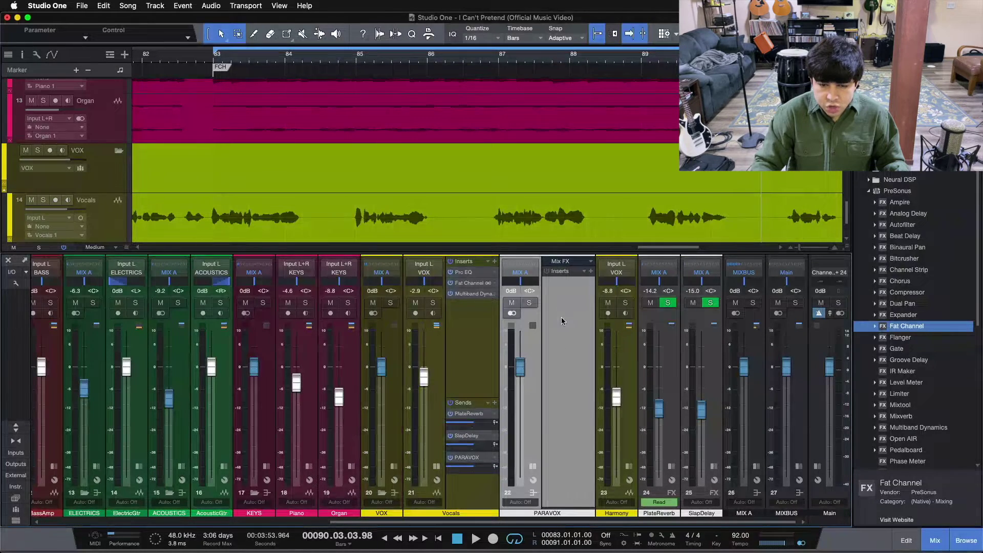
pyautogui.click(478, 470)
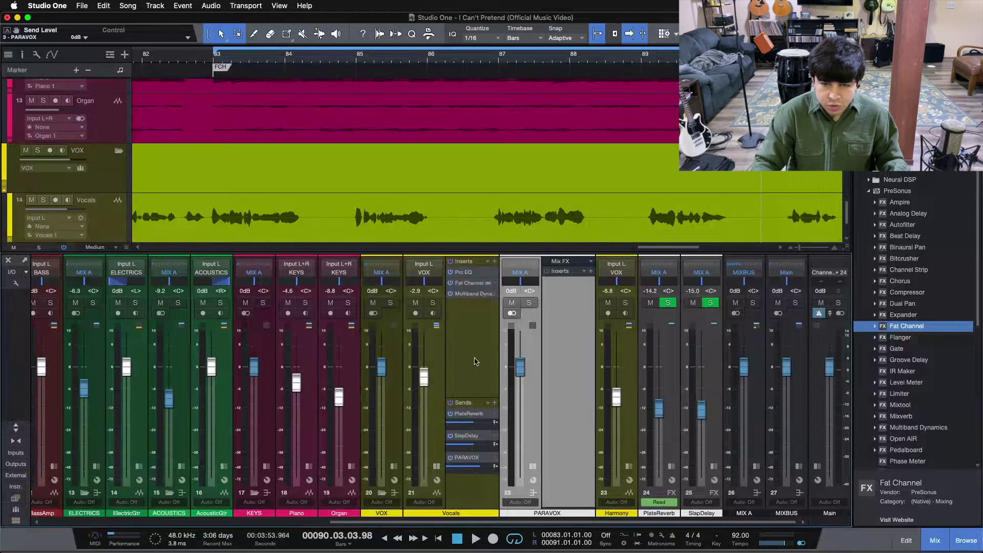
# Solo the PARAVOX bus and switch off the Vocals channel's PlateReverb and SlapDelay sends while playing the section
pyautogui.click(531, 303)
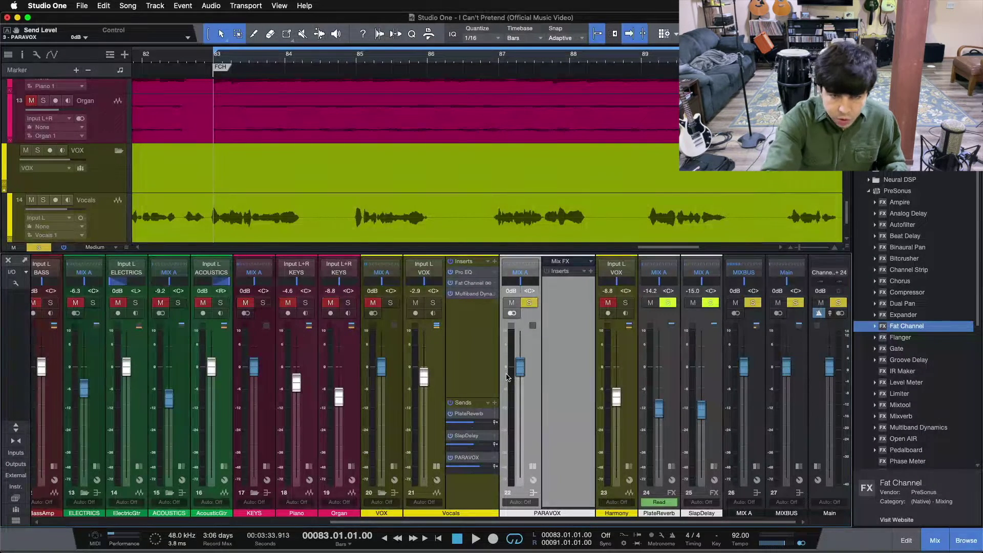
pyautogui.press('space')
pyautogui.click(449, 413)
pyautogui.click(450, 435)
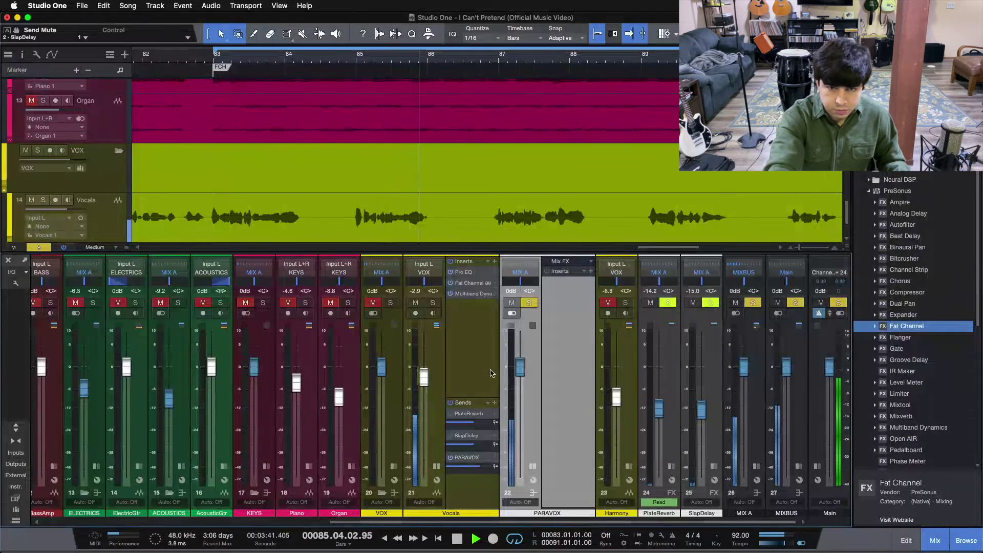
pyautogui.press('space')
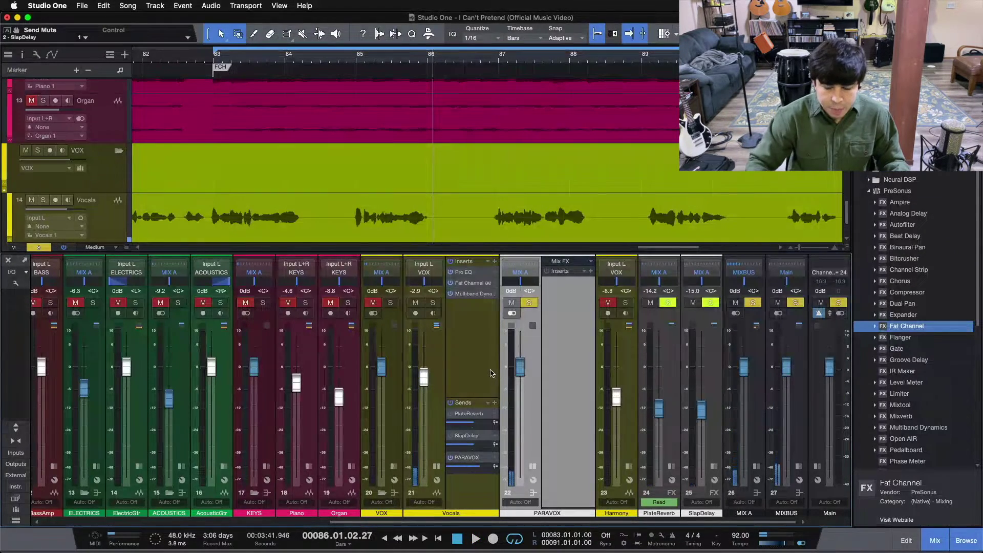
# Insert a Fat Channel on the PARAVOX bus and place its window clear of the bus inserts
pyautogui.moveTo(515, 372)
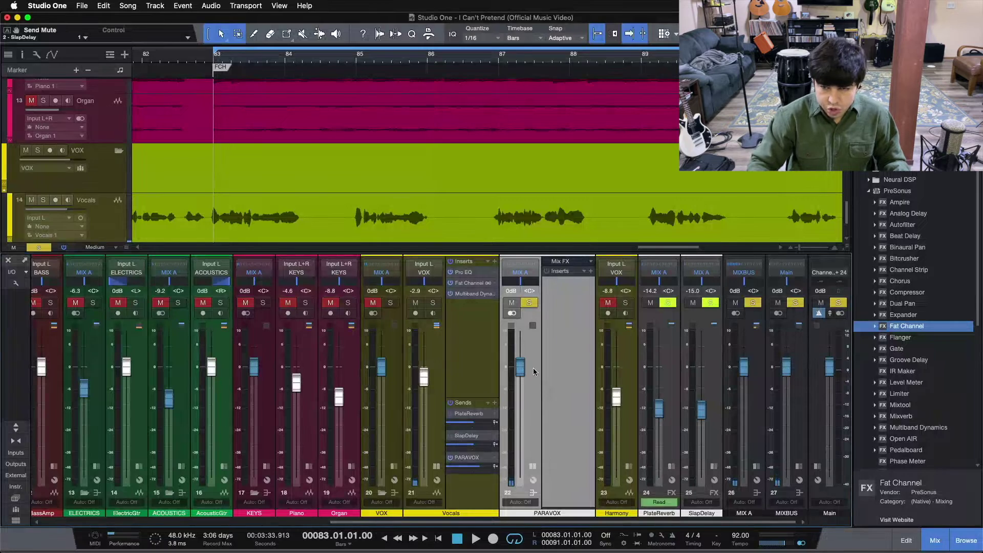
pyautogui.moveTo(903, 327); pyautogui.dragTo(818, 395)
pyautogui.moveTo(570, 347); pyautogui.dragTo(555, 291)
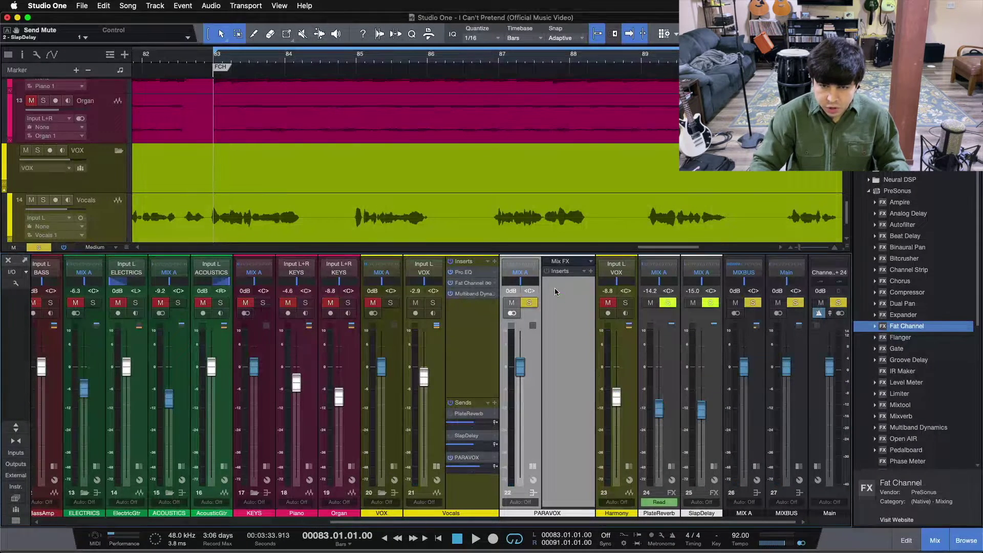
pyautogui.moveTo(511, 134); pyautogui.dragTo(505, 339)
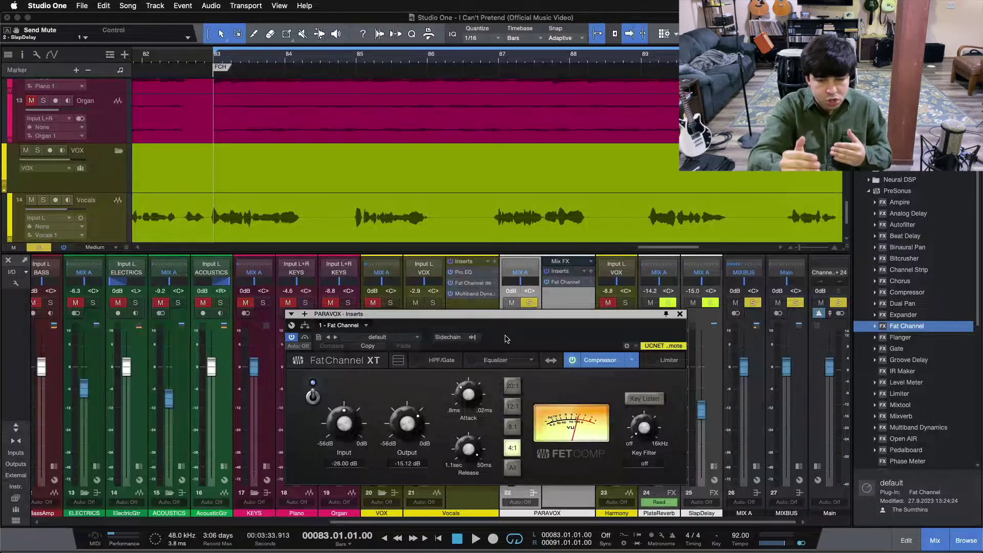
pyautogui.moveTo(506, 338)
pyautogui.mouseDown()
pyautogui.moveTo(449, 327)
pyautogui.moveTo(595, 328)
pyautogui.moveTo(508, 187)
pyautogui.moveTo(497, 340)
pyautogui.mouseUp()
# During playback, set the Fat Channel's FET compressor input to -10.64 dB and its output to -28.00 dB
pyautogui.press('space')
pyautogui.click(459, 396)
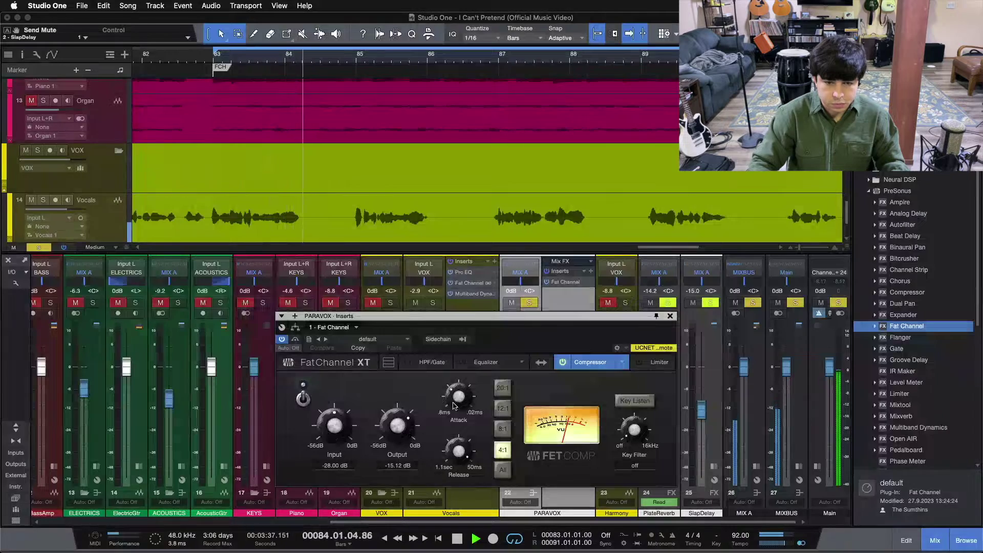
pyautogui.moveTo(346, 436); pyautogui.dragTo(326, 423)
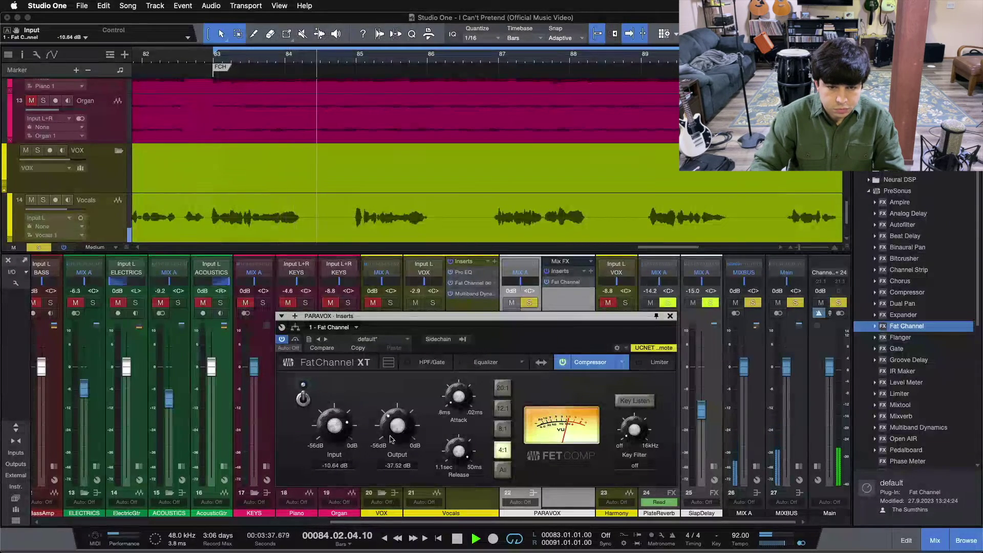
pyautogui.moveTo(395, 428); pyautogui.dragTo(395, 428)
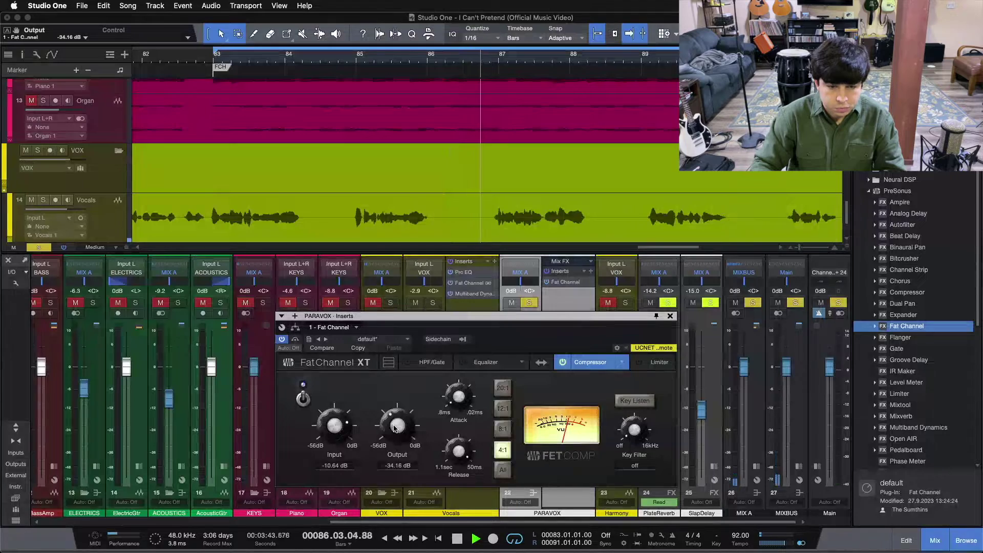
pyautogui.moveTo(395, 428); pyautogui.dragTo(395, 423)
pyautogui.moveTo(513, 340); pyautogui.dragTo(493, 298)
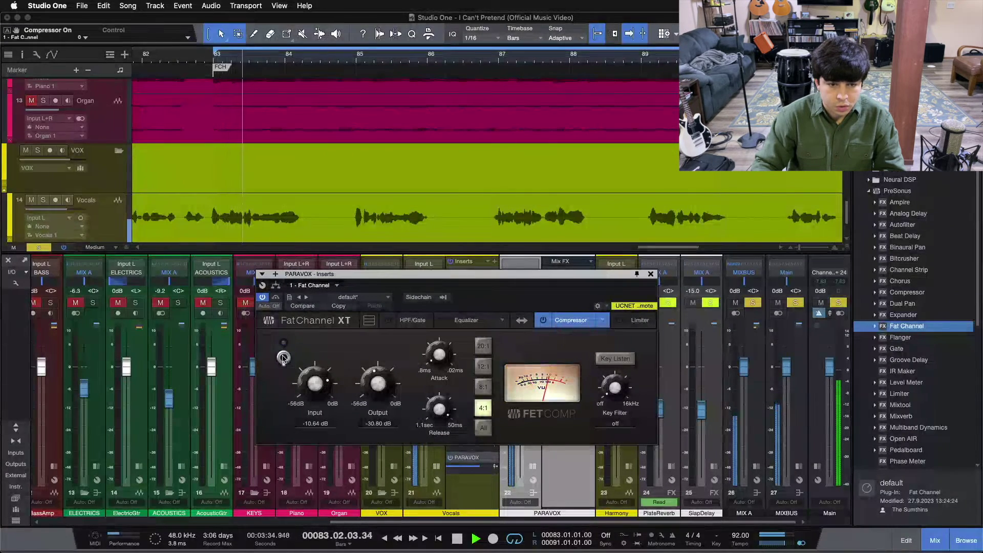
pyautogui.moveTo(378, 389); pyautogui.dragTo(378, 383)
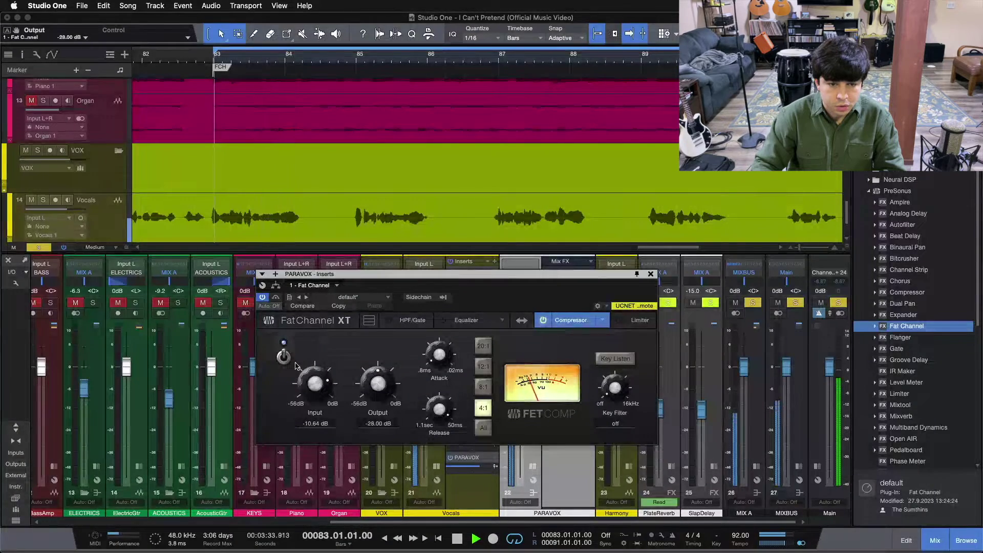
# Compare the vocal with the FET compressor bypassed and engaged, stop playback and close the Fat Channel window
pyautogui.moveTo(510, 288)
pyautogui.mouseDown()
pyautogui.moveTo(493, 180)
pyautogui.moveTo(520, 282)
pyautogui.mouseUp()
pyautogui.click(293, 350)
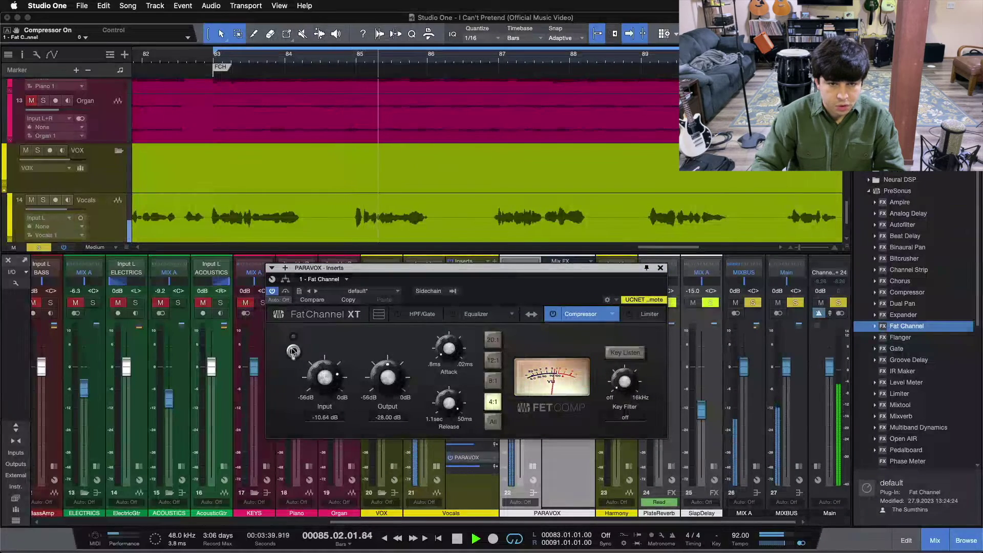
pyautogui.click(292, 350)
pyautogui.moveTo(520, 283); pyautogui.dragTo(519, 309)
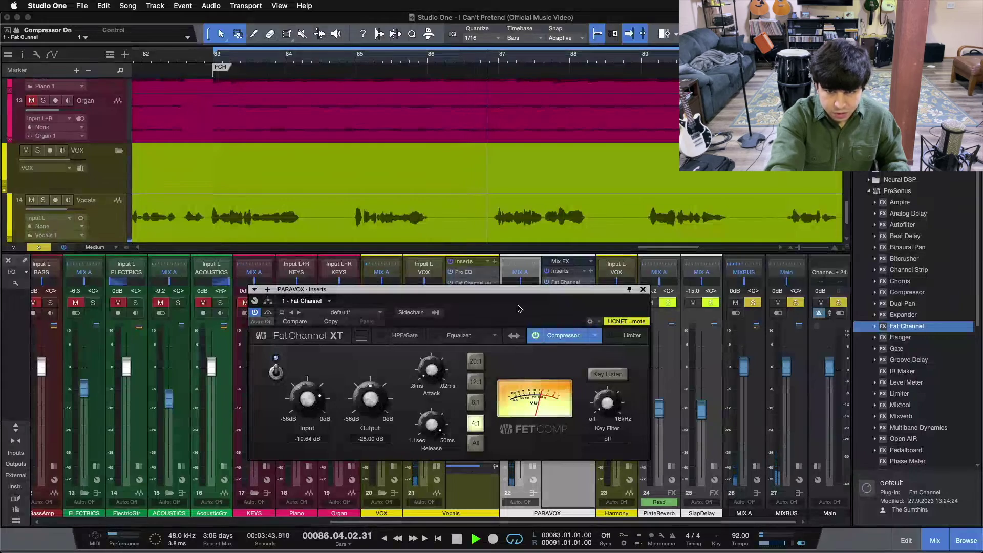
pyautogui.press('space')
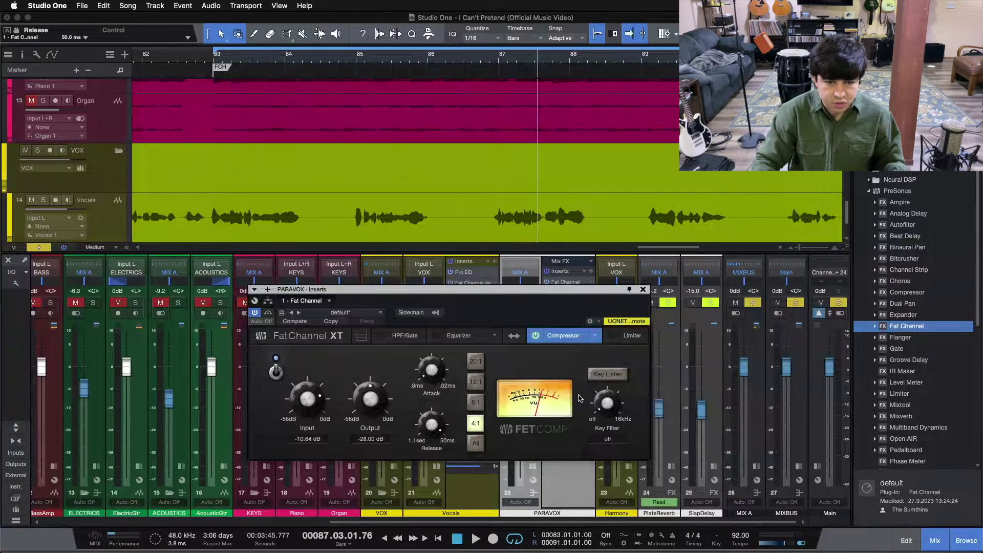
pyautogui.click(643, 289)
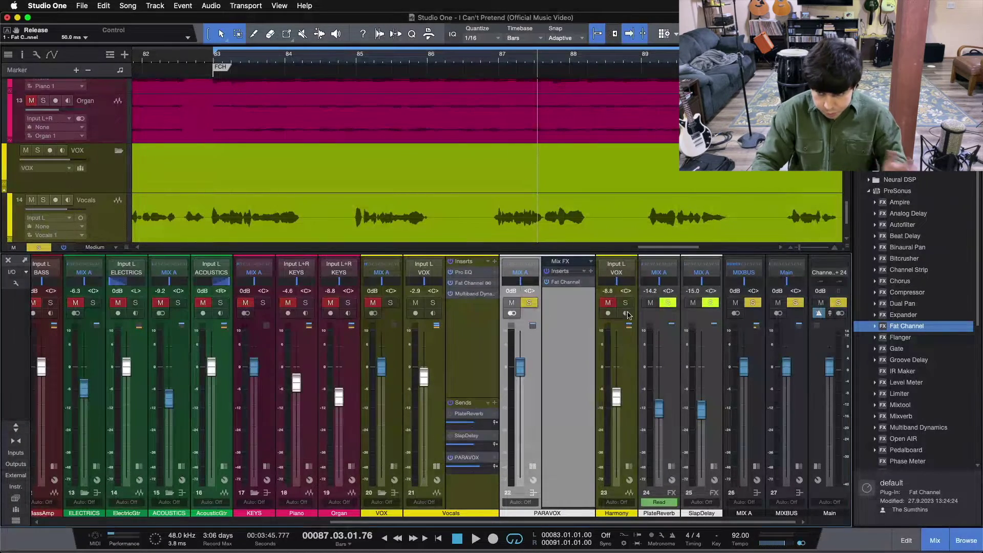
# Insert a Limiter after the Fat Channel on the PARAVOX bus and play the section from bar 83
pyautogui.moveTo(893, 394); pyautogui.dragTo(564, 306)
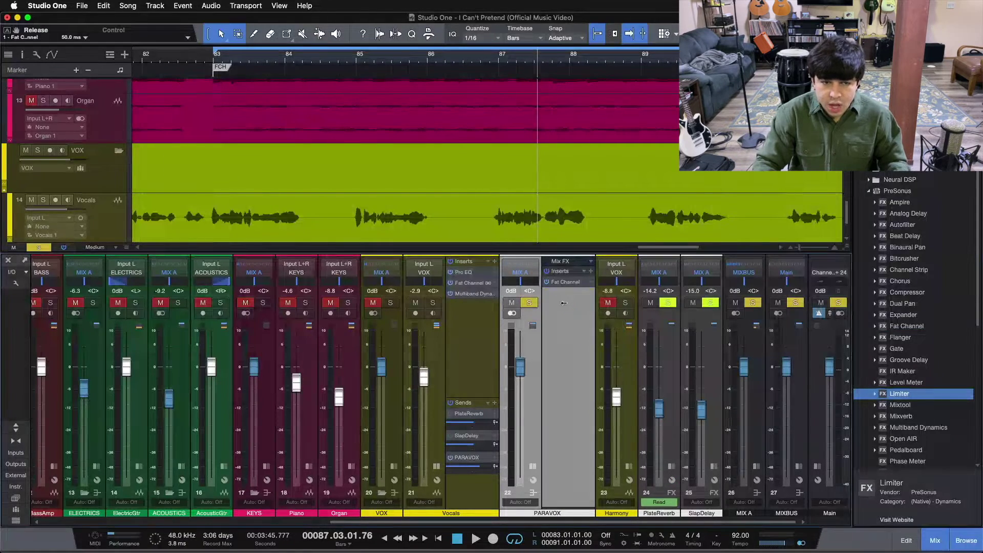
pyautogui.moveTo(453, 302); pyautogui.dragTo(438, 312)
pyautogui.press('space')
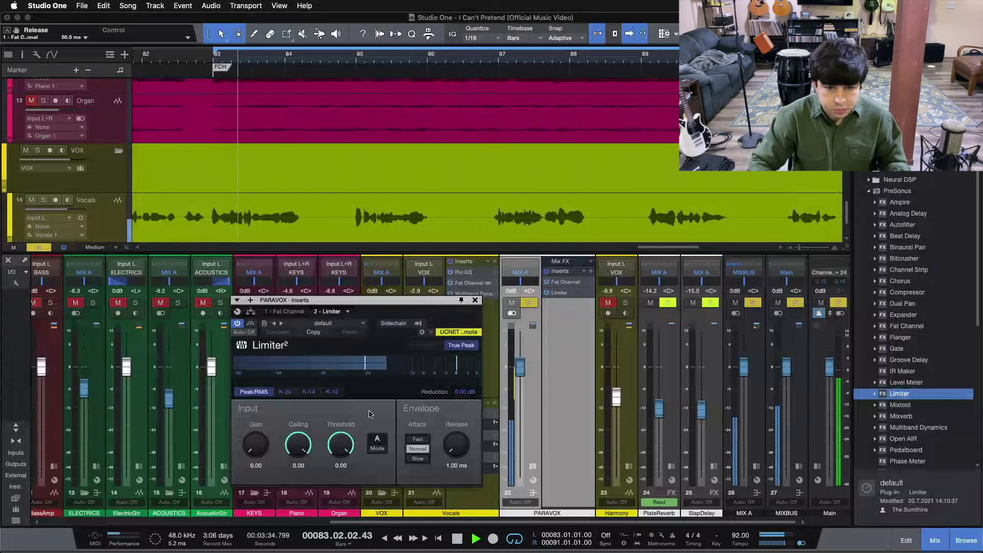
# During playback, set the PARAVOX Limiter's ceiling to -12.00 dB and raise the Fat Channel's FET compressor output to -22.96 dB
pyautogui.moveTo(298, 444); pyautogui.dragTo(298, 460)
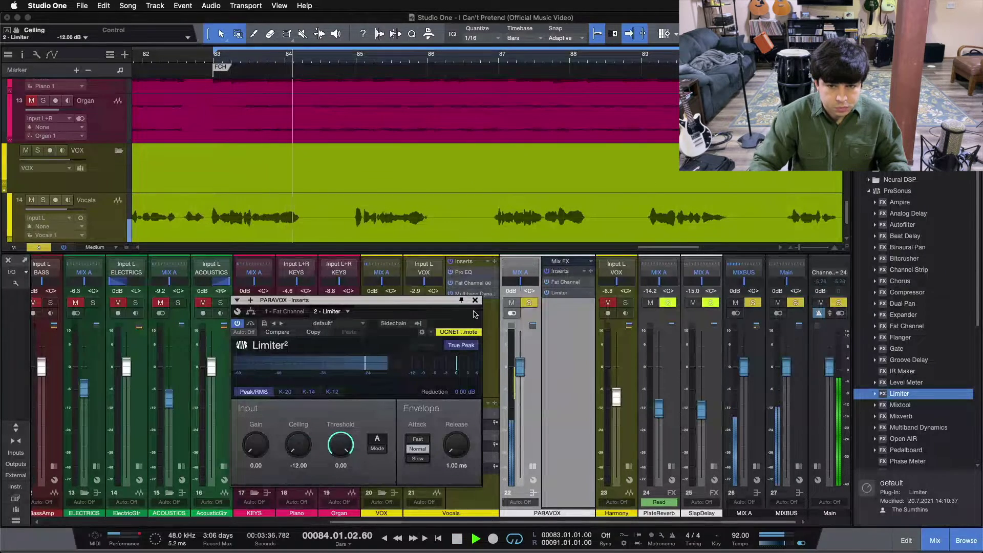
pyautogui.click(289, 311)
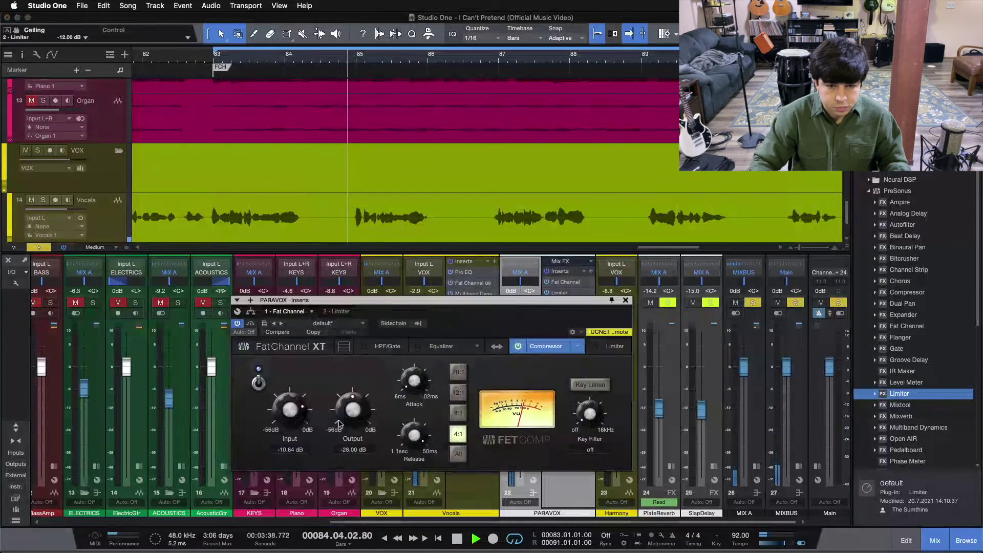
pyautogui.moveTo(358, 419); pyautogui.dragTo(358, 413)
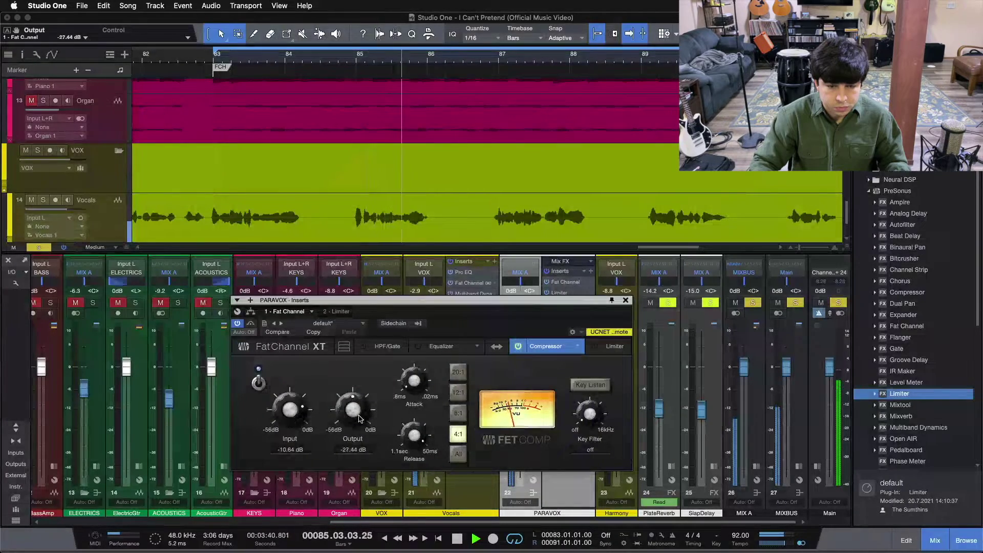
# Lower the PARAVOX fader to -5.0 dB and set the Limiter's threshold to -3.00 dB, keeping the plug-in window clear of the bus
pyautogui.moveTo(450, 300); pyautogui.dragTo(272, 291)
pyautogui.moveTo(521, 371); pyautogui.dragTo(521, 390)
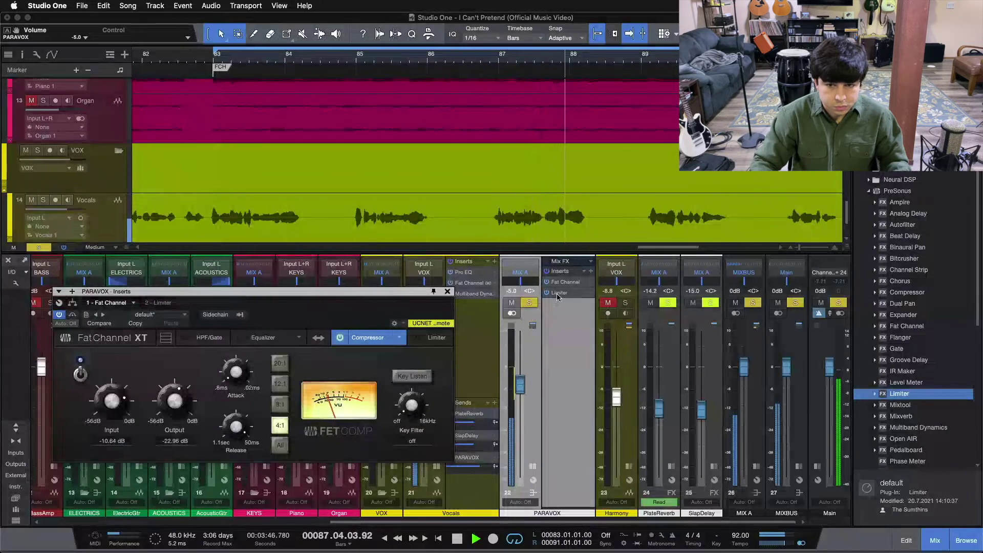
pyautogui.click(155, 302)
pyautogui.moveTo(249, 306); pyautogui.dragTo(308, 333)
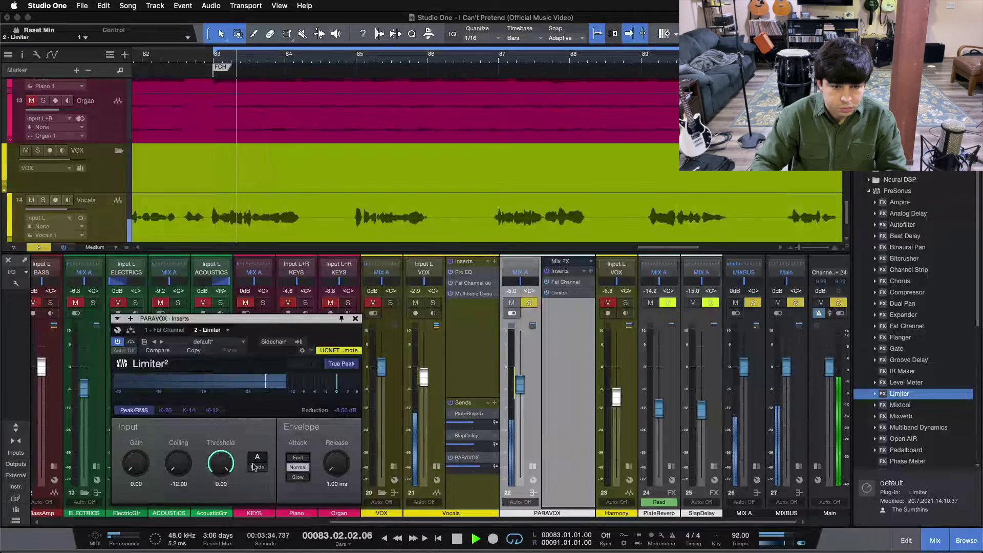
pyautogui.click(225, 485)
pyautogui.write('-3')
pyautogui.press('Return')
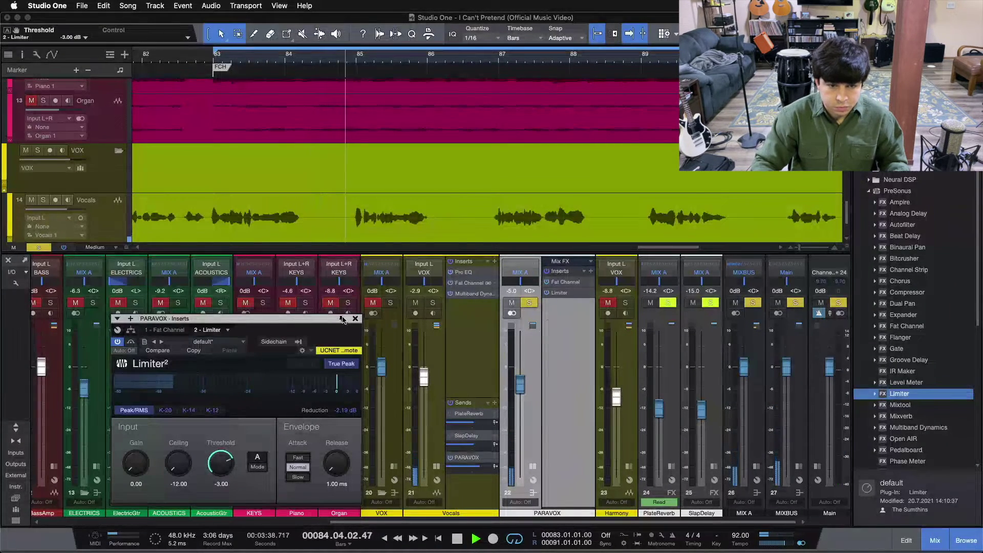
# Show the PARAVOX Fat Channel beside the Limiter and set its FET compressor output to -25.20 dB
pyautogui.doubleClick(565, 281)
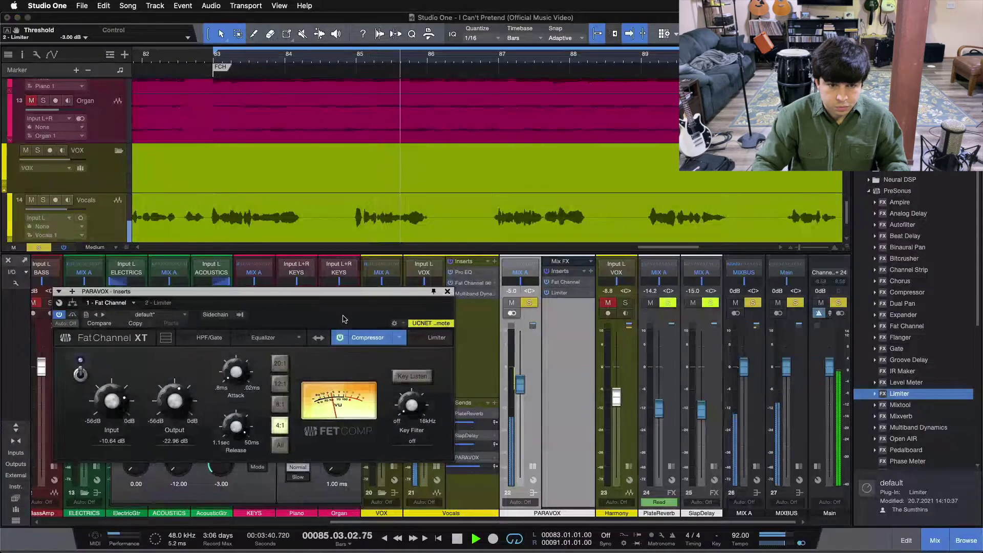
pyautogui.moveTo(631, 315); pyautogui.dragTo(666, 313)
pyautogui.moveTo(501, 400); pyautogui.dragTo(501, 406)
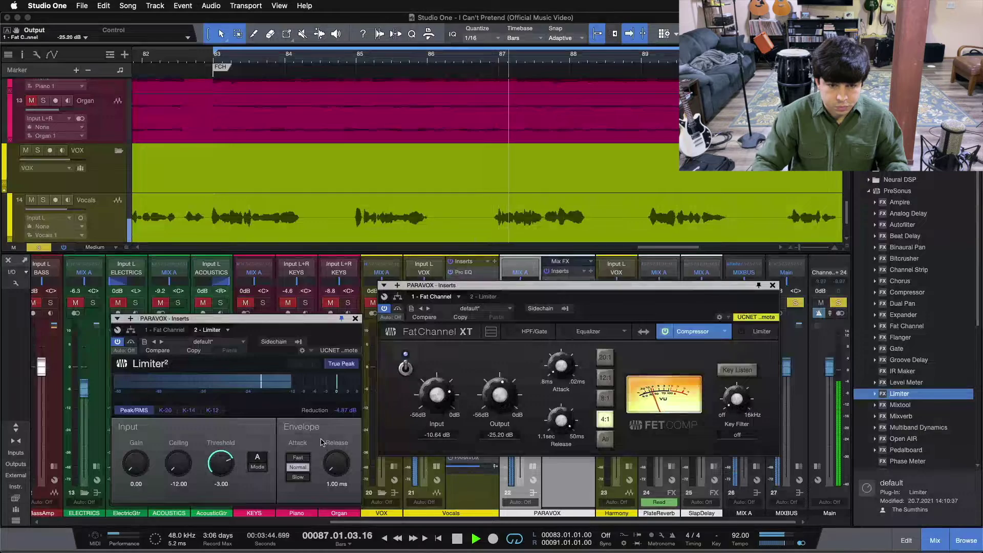
# Reset the Limiter's gain reduction reading to check it during playback, stop playback and close both plug-in windows
pyautogui.click(339, 413)
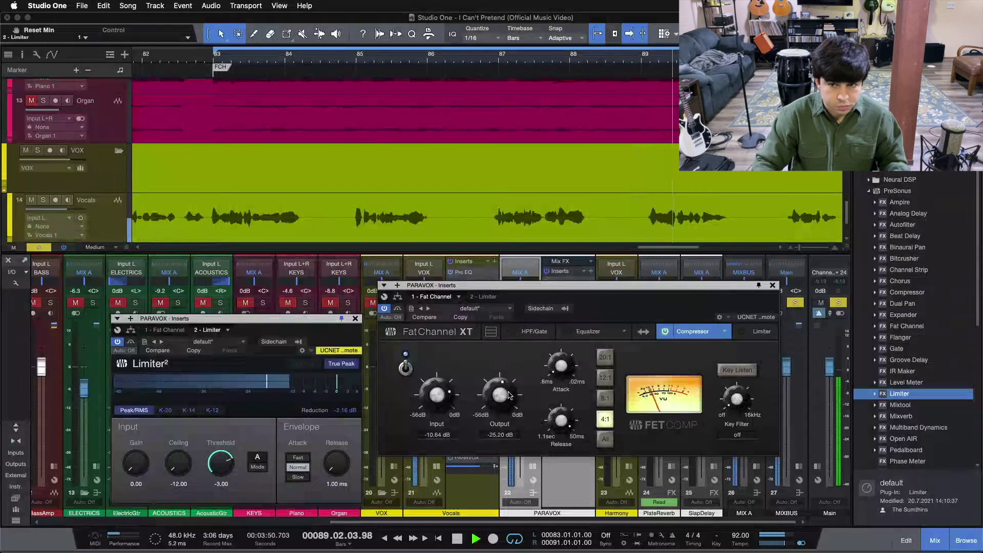
pyautogui.click(173, 64)
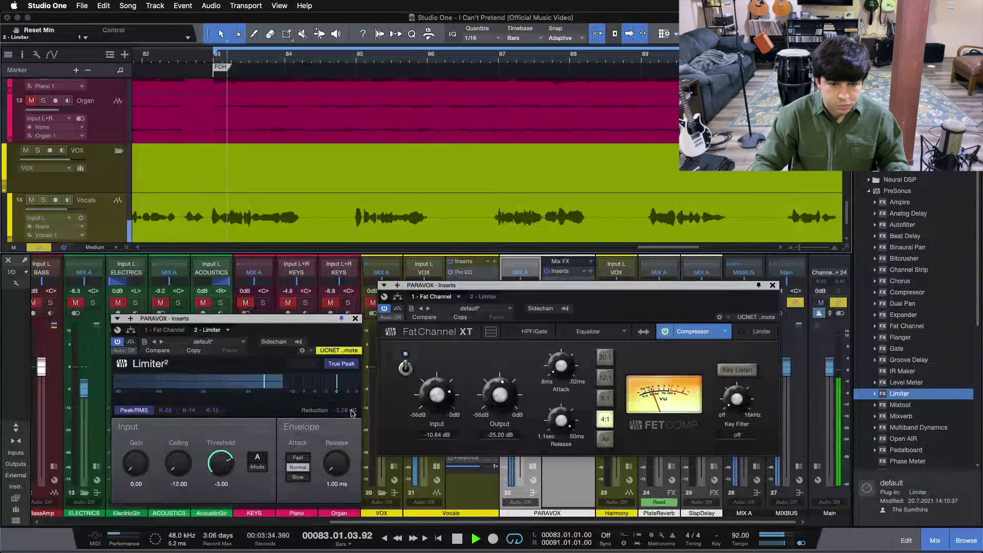
pyautogui.click(185, 61)
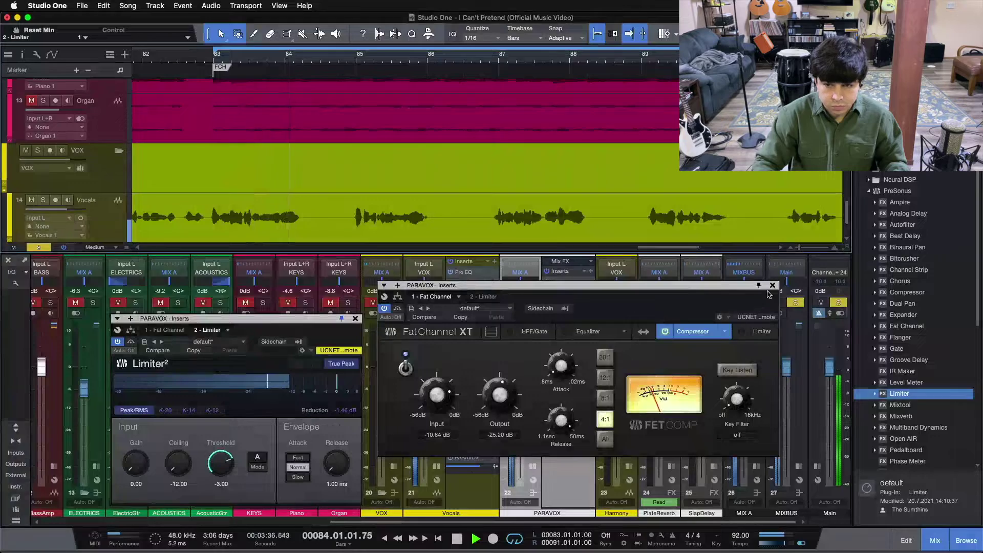
pyautogui.press('space')
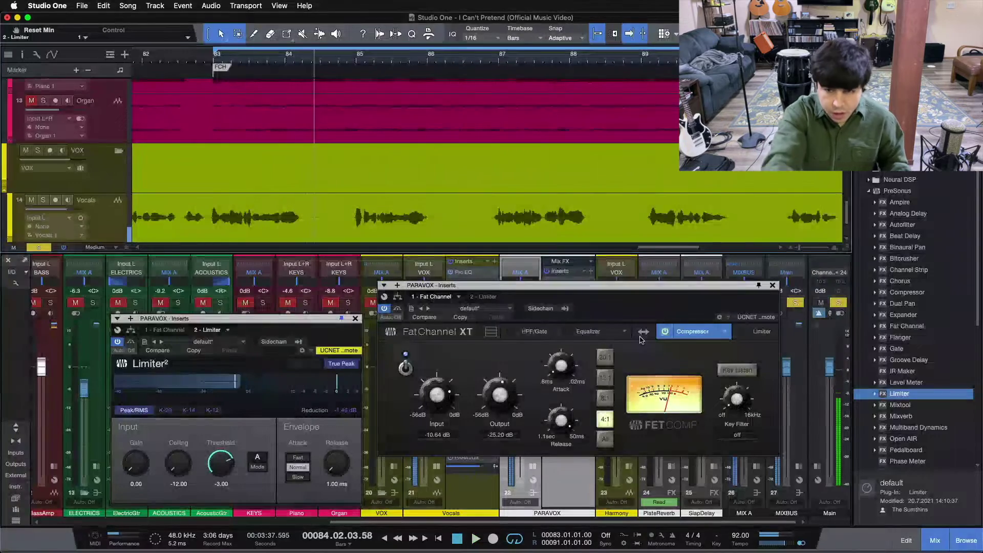
pyautogui.click(771, 285)
pyautogui.click(355, 320)
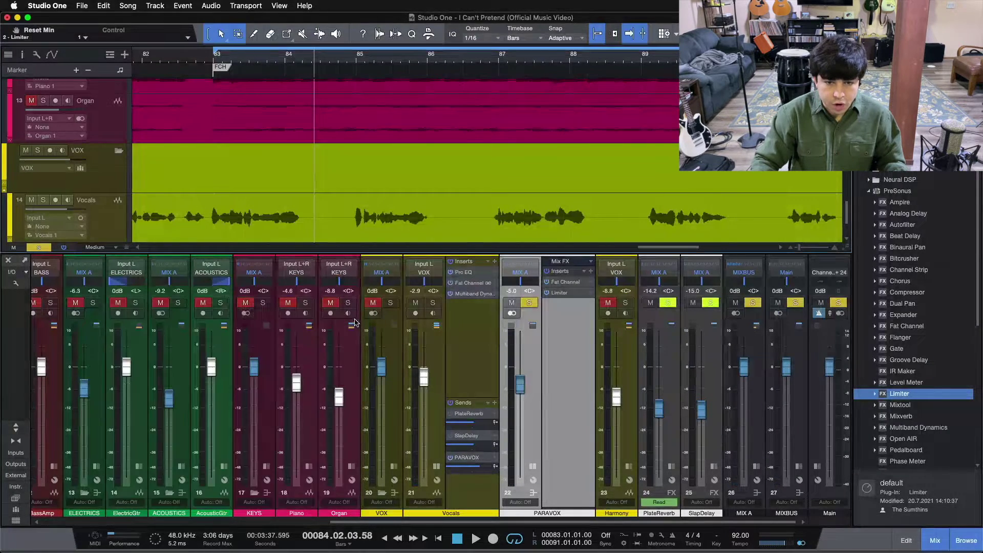
# Pull the PARAVOX fader fully down and restore the full mix by clearing the solo and unmuting the Vocals' PlateReverb and SlapDelay sends
pyautogui.moveTo(520, 384); pyautogui.dragTo(517, 510)
pyautogui.press('s')
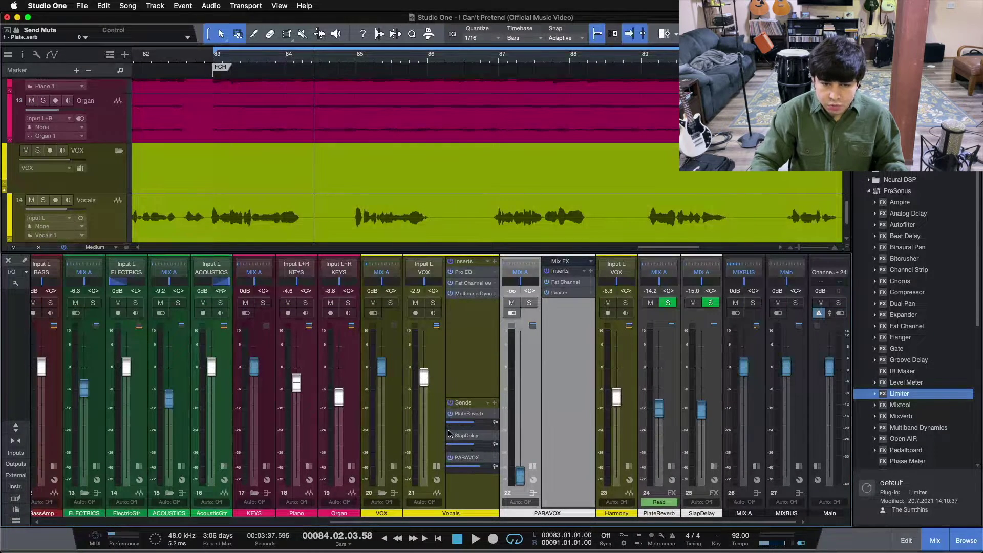
pyautogui.press('KP_1')
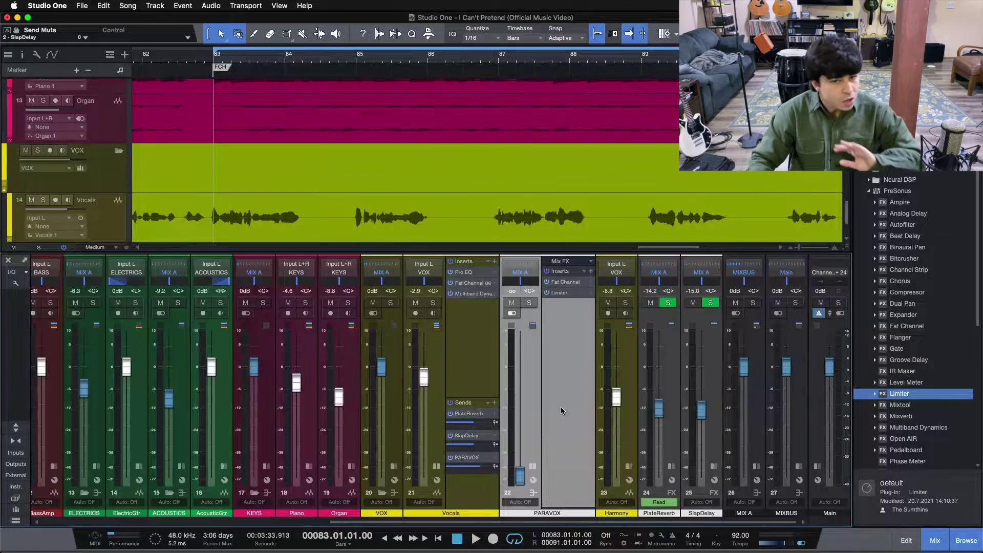
pyautogui.click(487, 340)
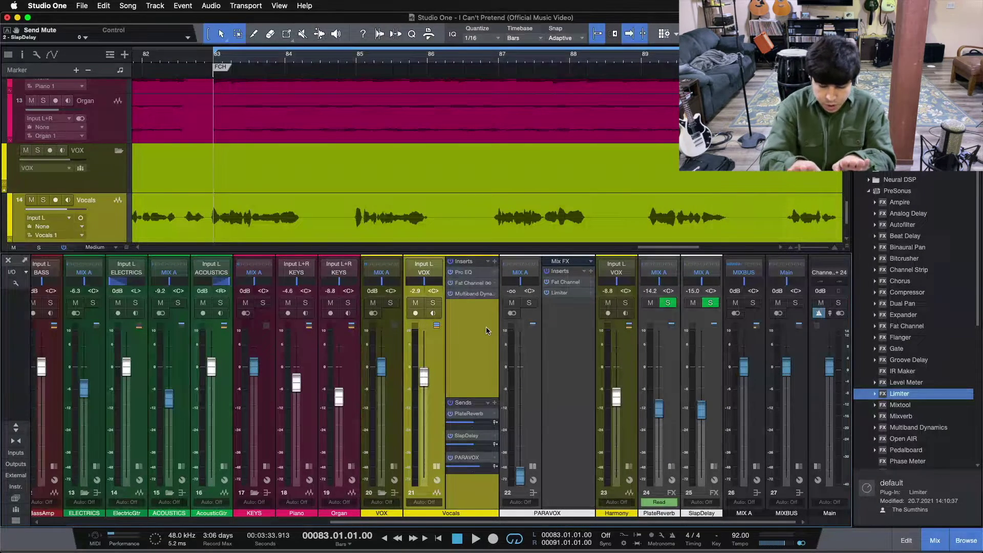
pyautogui.click(580, 361)
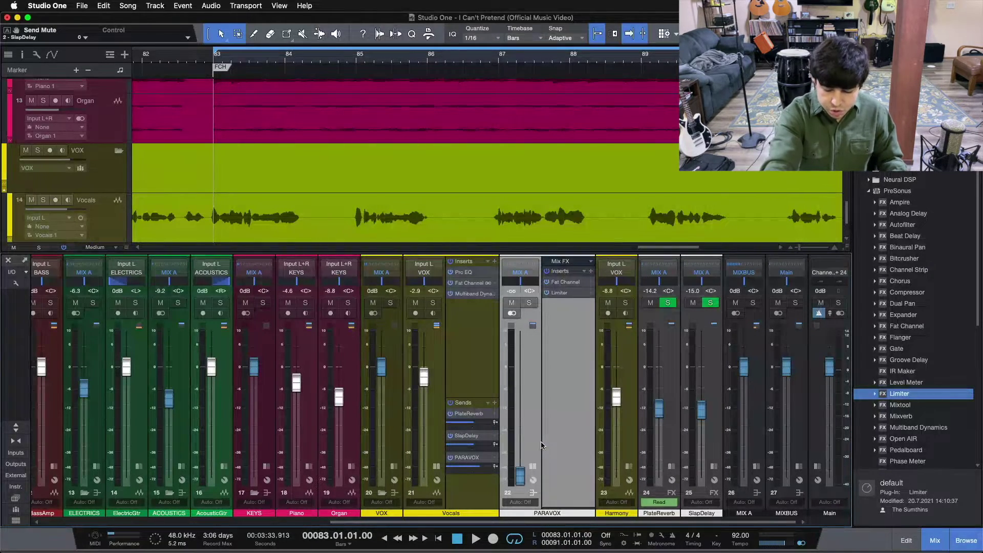
# Play the mix from bar 83 with Harmony muted and gradually raise the PARAVOX fader to -17.5 dB
pyautogui.press('space')
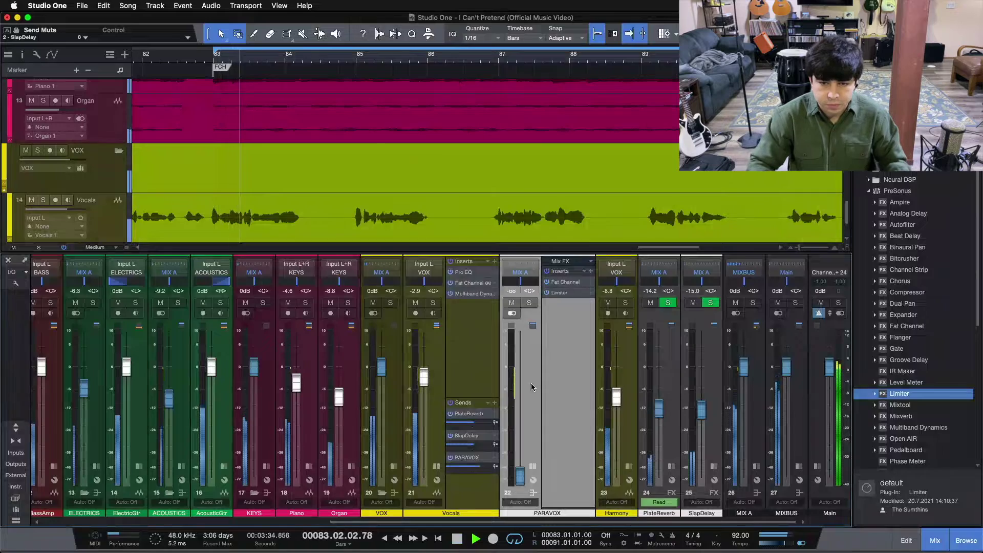
pyautogui.click(604, 303)
pyautogui.moveTo(519, 475); pyautogui.dragTo(521, 445)
pyautogui.scroll(5, 521, 445)
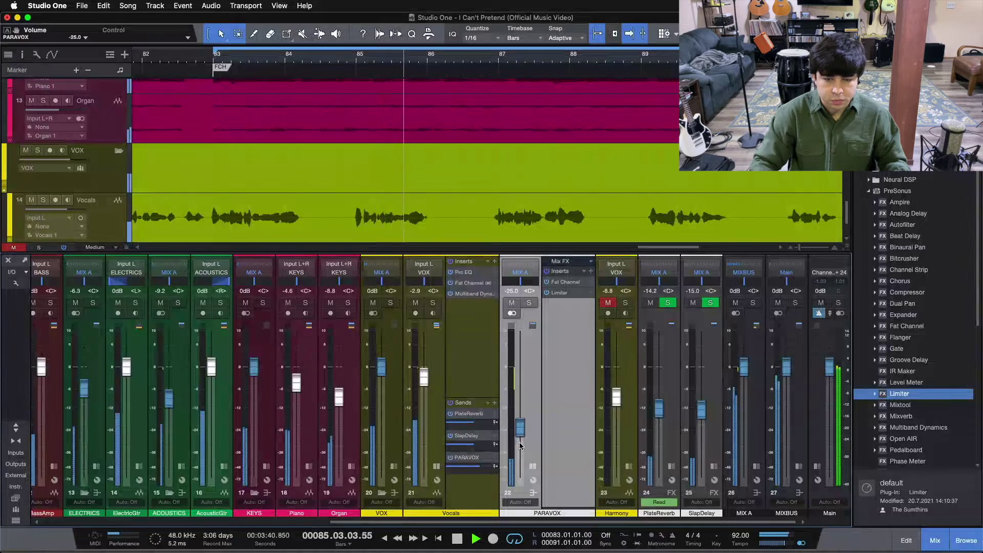
pyautogui.scroll(3, 521, 445)
pyautogui.scroll(3, 519, 446)
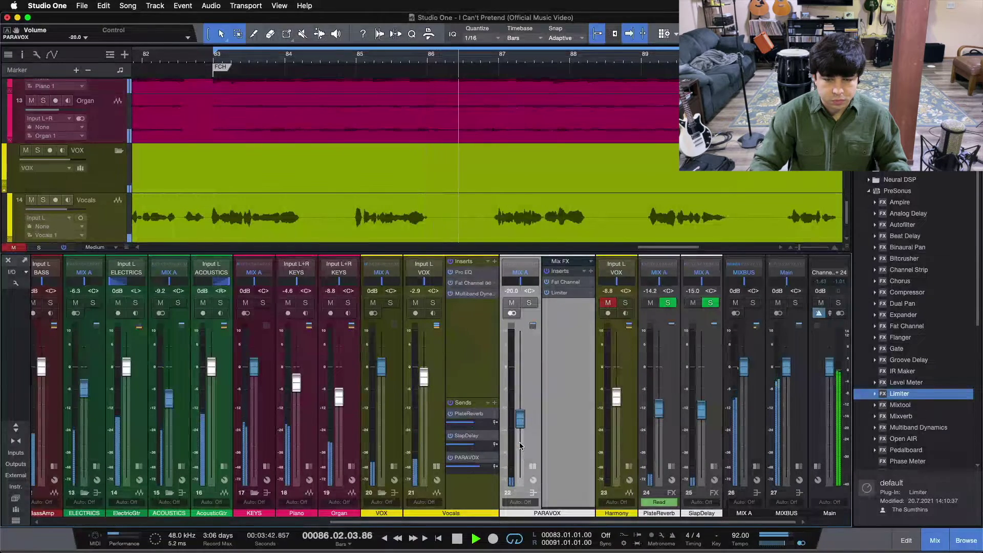
pyautogui.scroll(1, 519, 445)
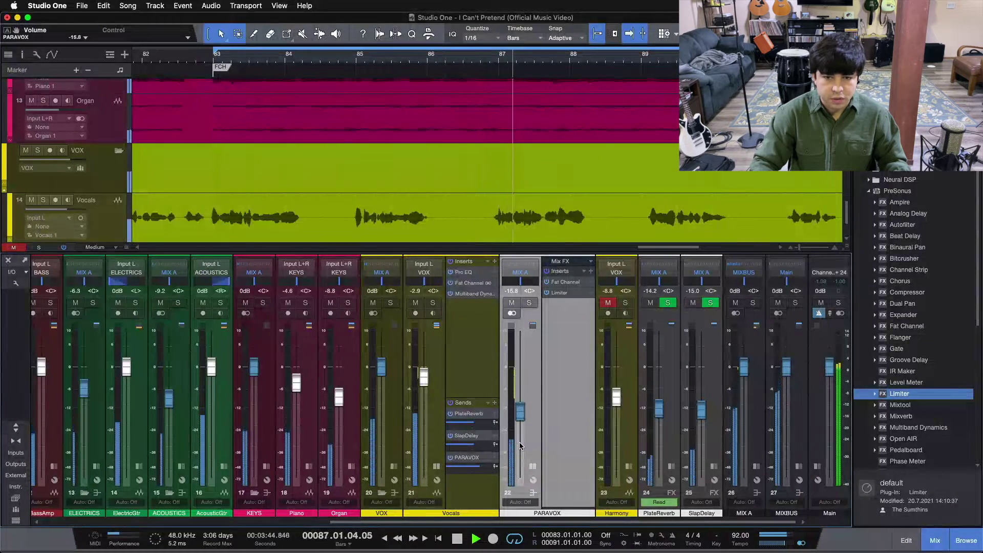
pyautogui.scroll(-1, 520, 445)
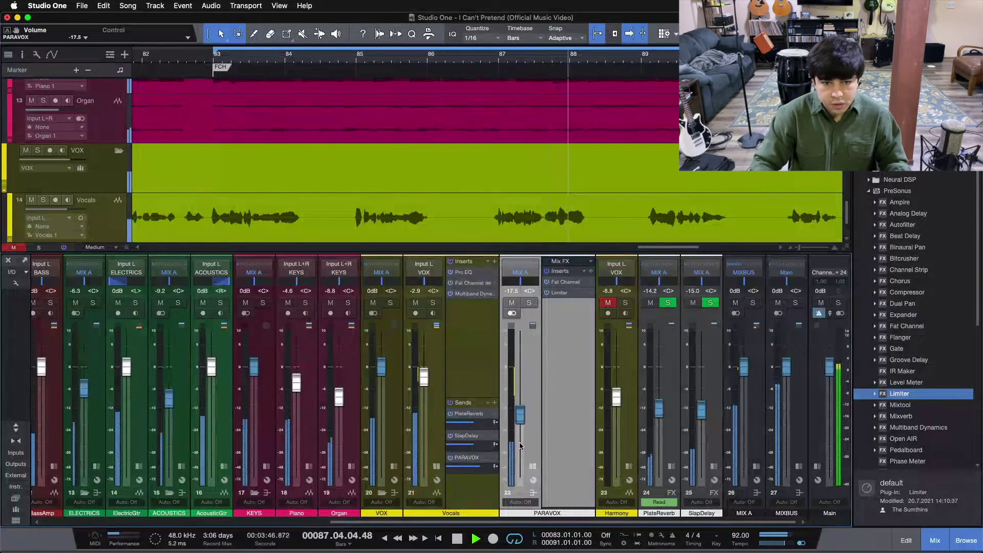
# Compare the mix with the PARAVOX bus muted and unmuted, set its fader to -16.7 dB and stop playback
pyautogui.click(511, 303)
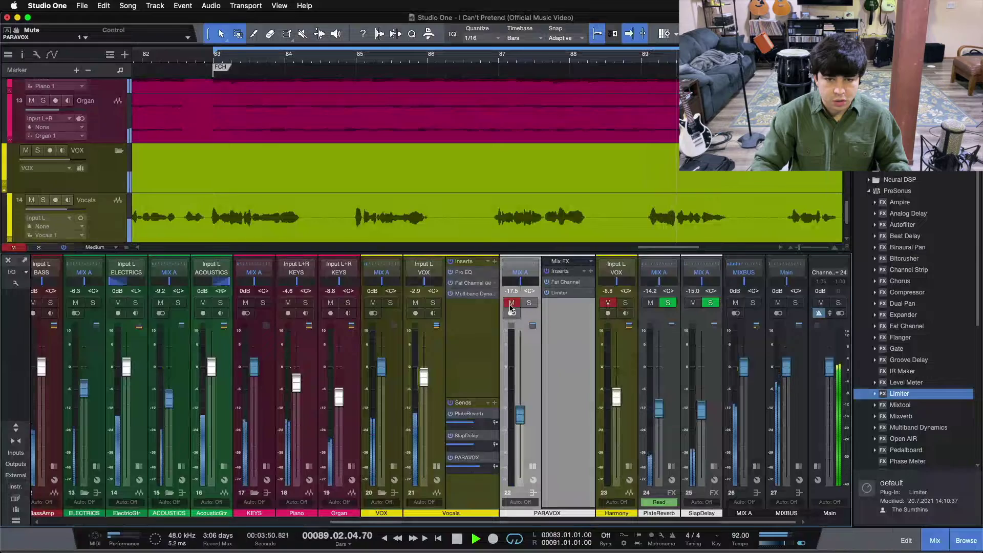
pyautogui.click(511, 303)
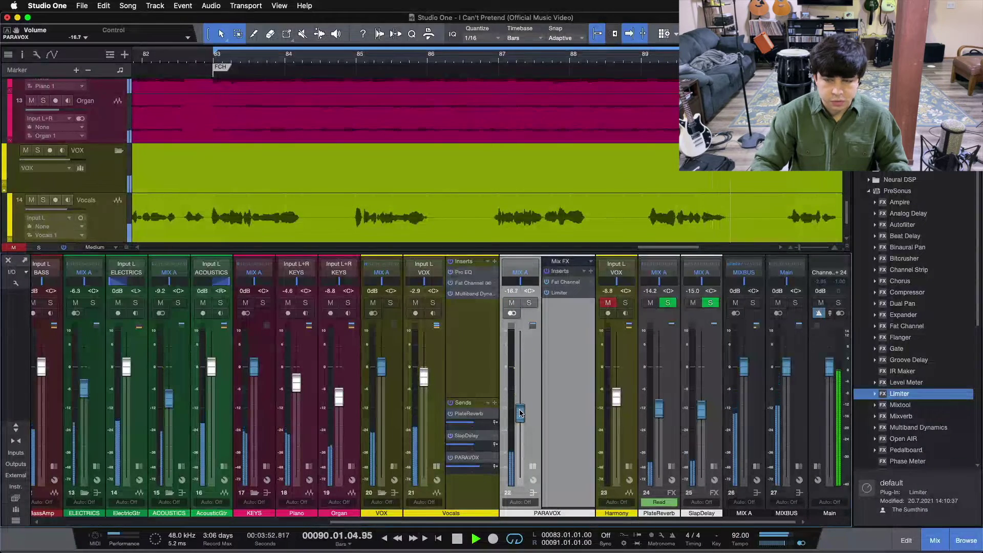
pyautogui.click(513, 304)
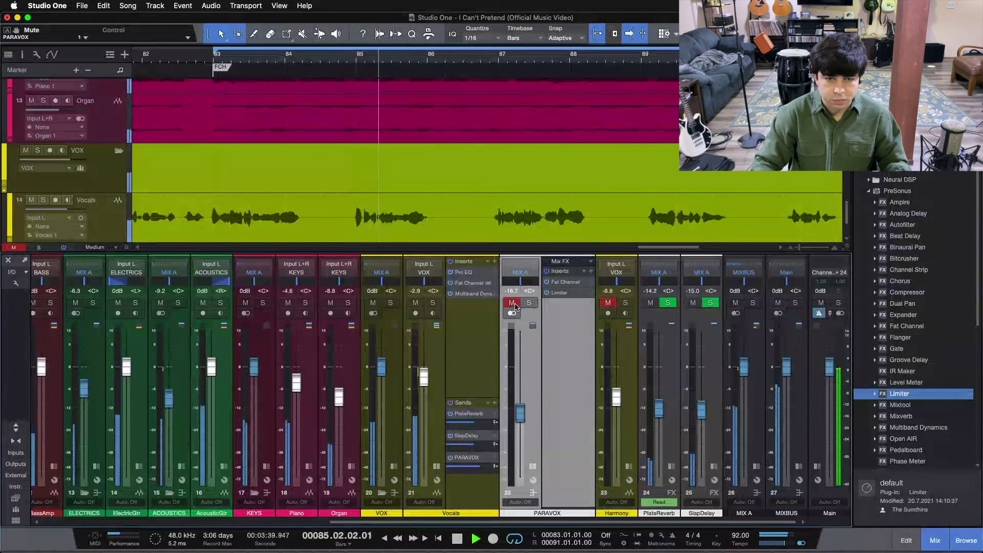
pyautogui.click(515, 305)
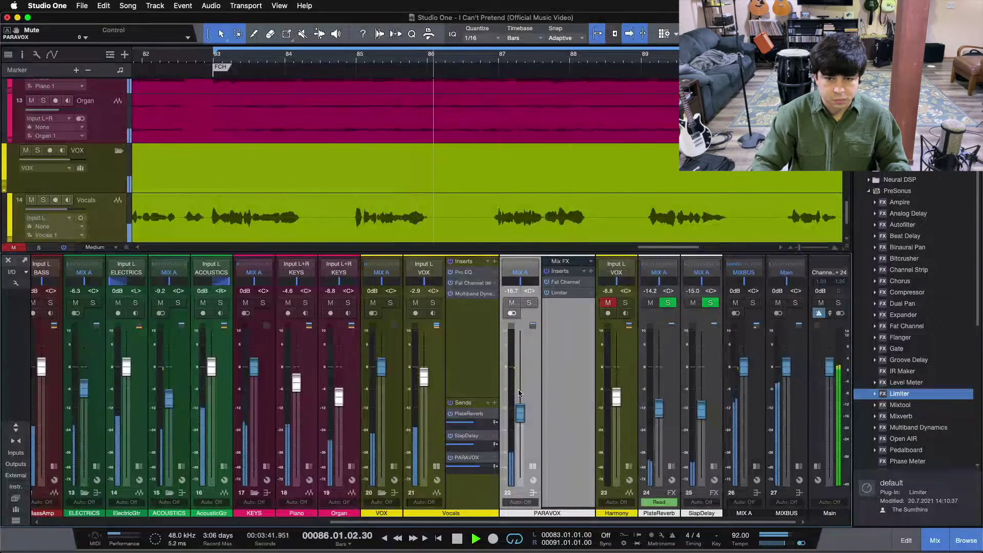
pyautogui.click(514, 303)
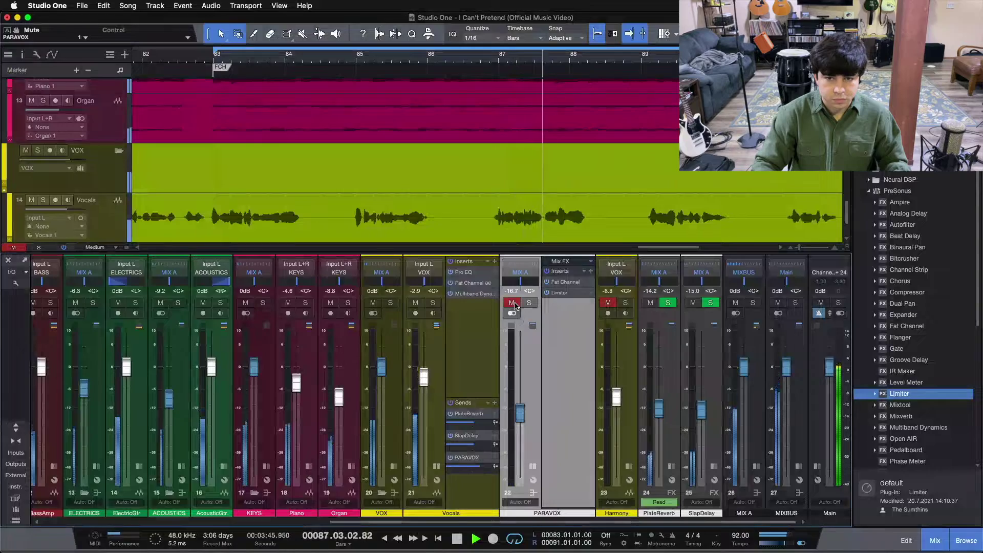
pyautogui.click(513, 303)
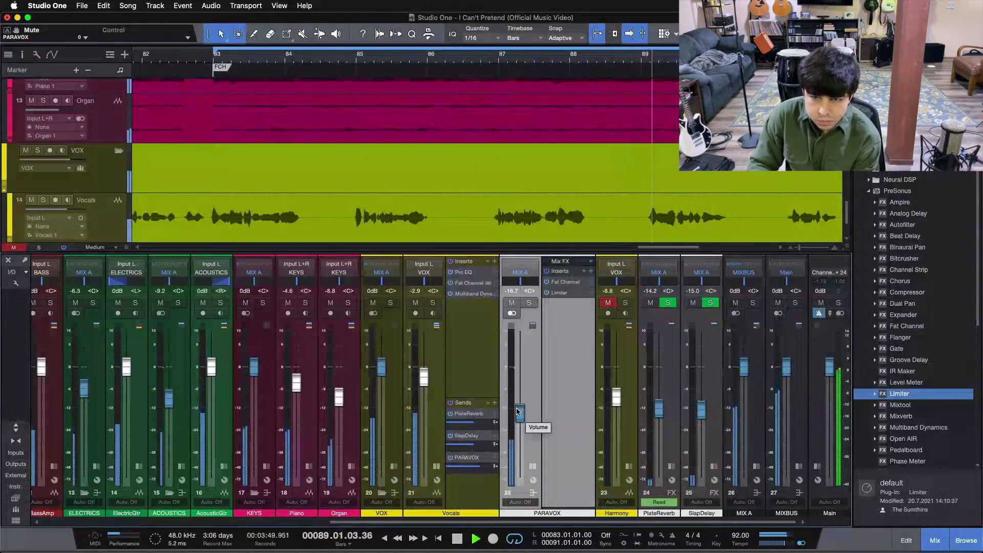
pyautogui.click(512, 303)
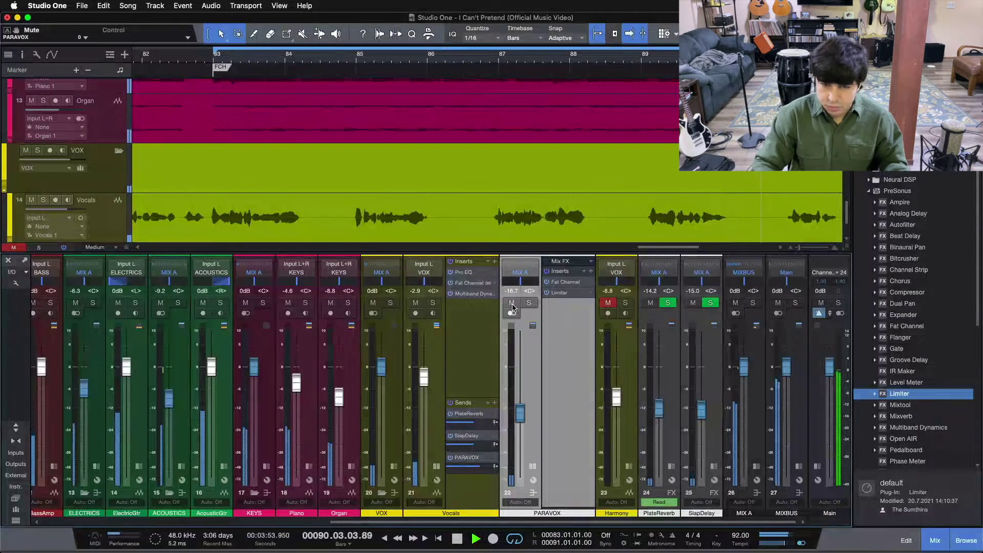
pyautogui.press('space')
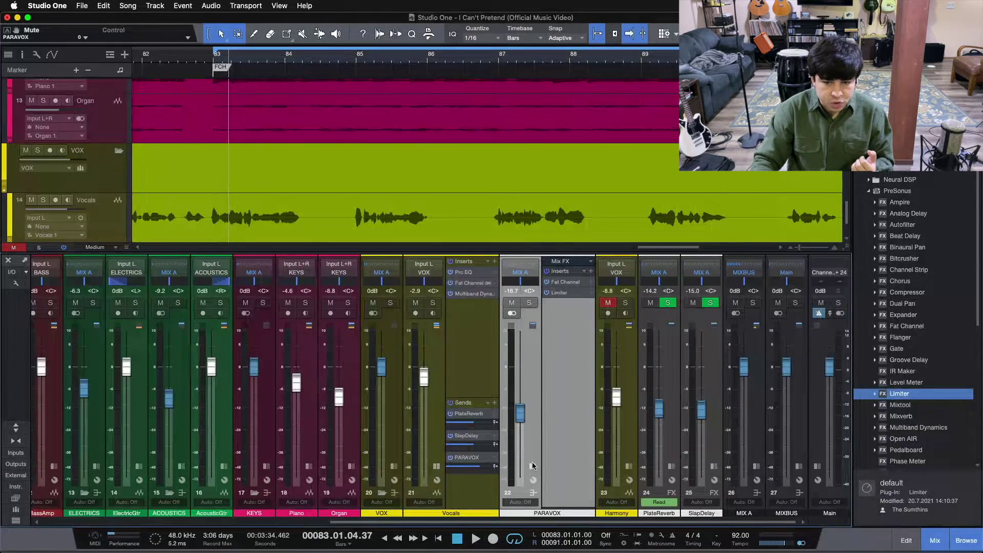
# Mute the Vocals channel's PARAVOX send, insert a second Fat Channel after its Multiband Dynamics and check the insert routing
pyautogui.hscroll(-3, 532, 466)
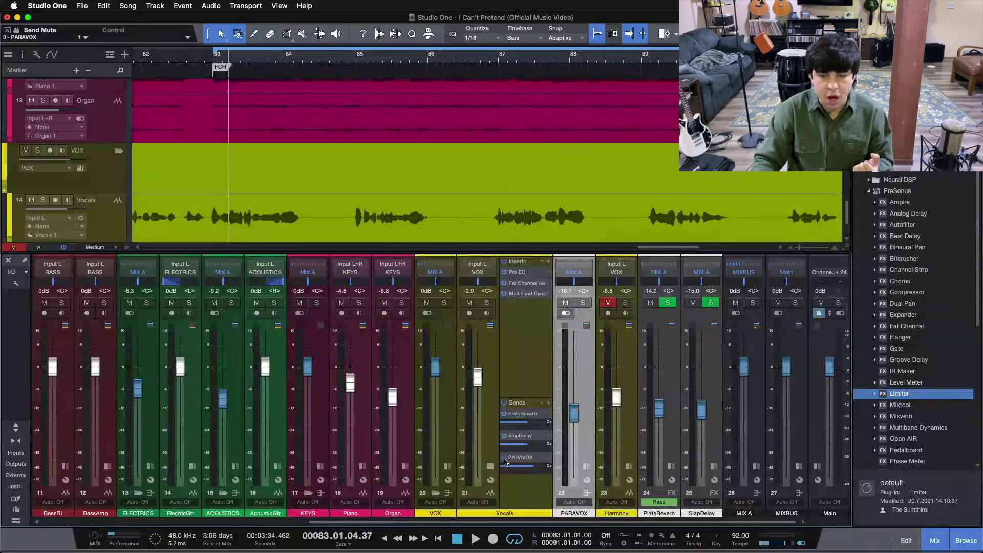
pyautogui.click(537, 342)
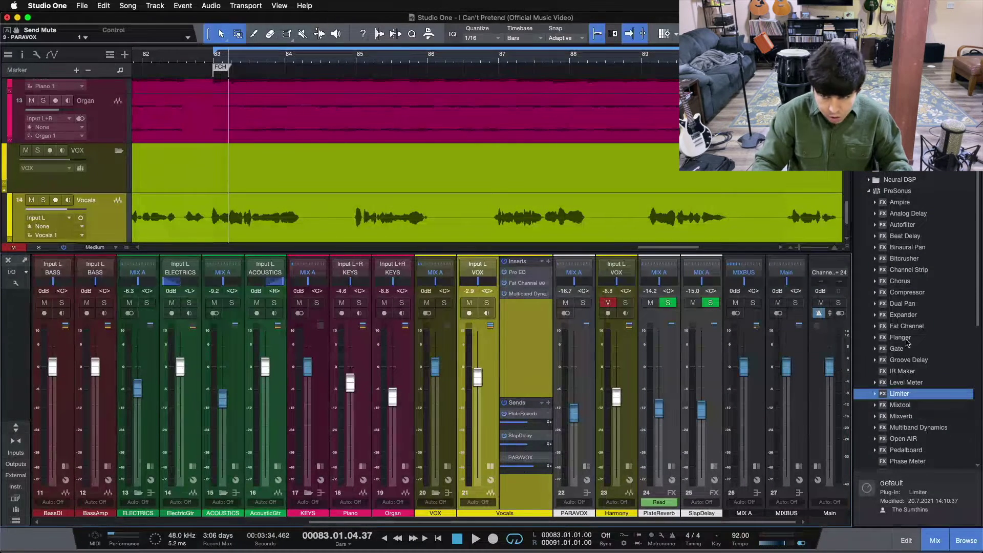
pyautogui.moveTo(902, 329); pyautogui.dragTo(528, 336)
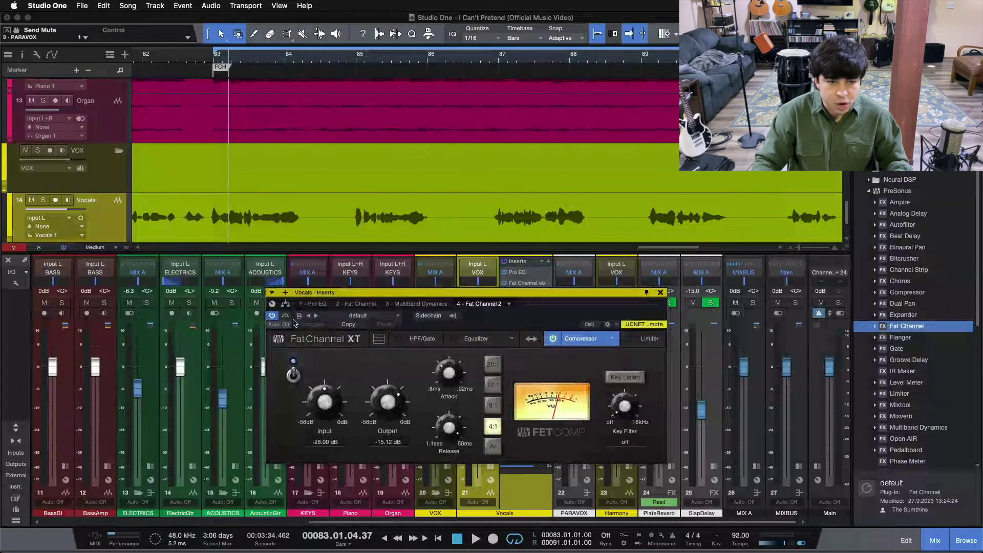
pyautogui.click(285, 306)
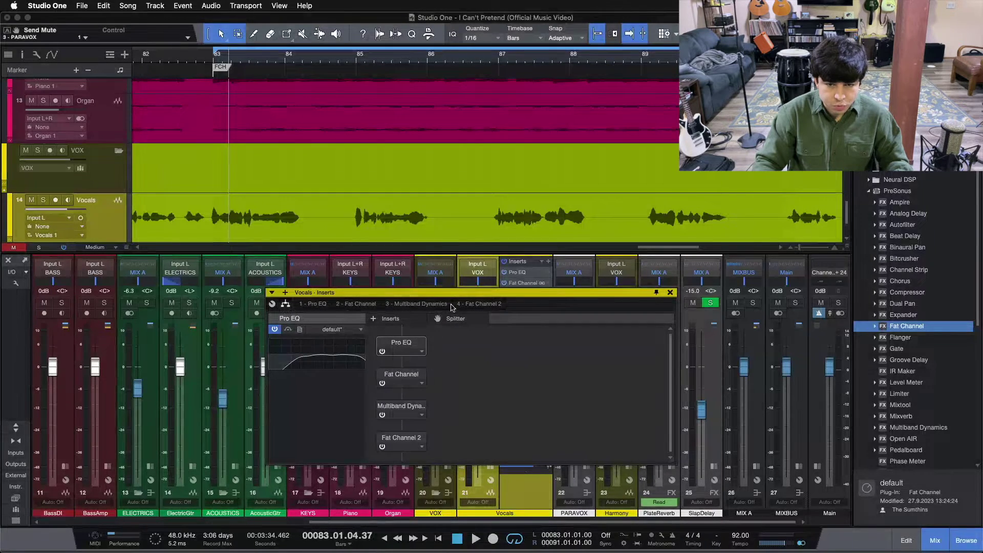
pyautogui.click(479, 303)
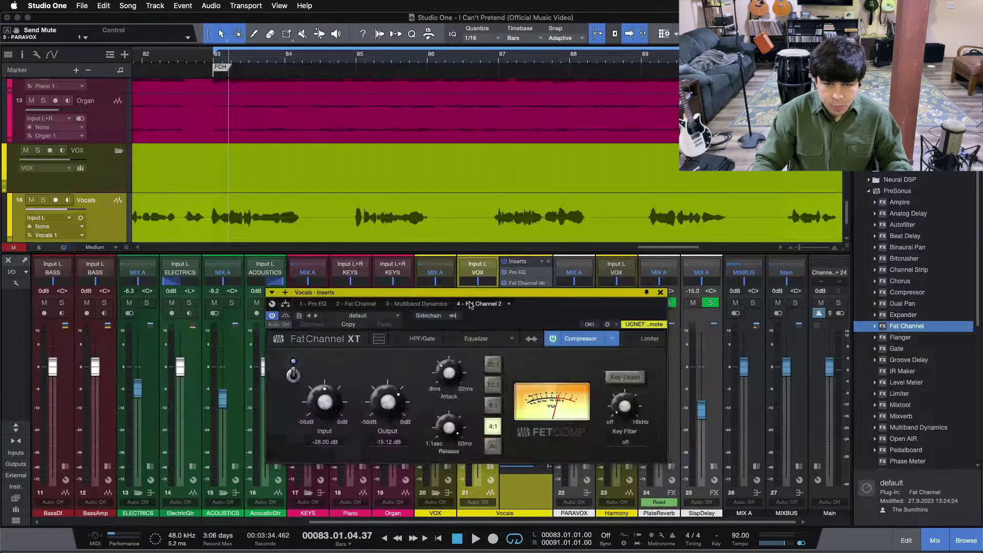
# Add a Splitter after Multiband Dynamics in the Vocals insert routing and move Fat Channel 2 into its second branch
pyautogui.click(286, 307)
pyautogui.moveTo(456, 321)
pyautogui.mouseDown()
pyautogui.moveTo(493, 342)
pyautogui.moveTo(455, 425)
pyautogui.moveTo(400, 430)
pyautogui.mouseUp()
pyautogui.scroll(-3, 563, 378)
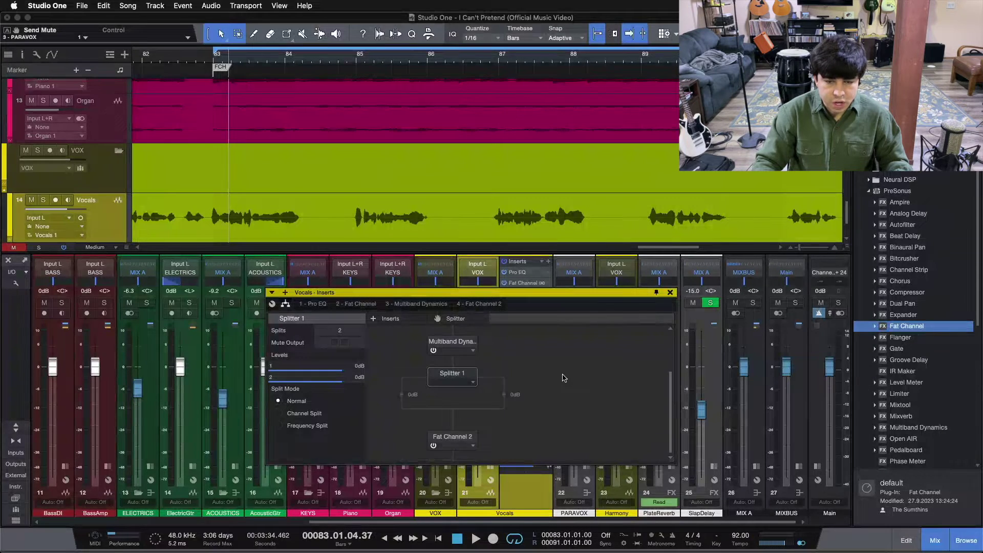
pyautogui.moveTo(453, 439); pyautogui.dragTo(506, 396)
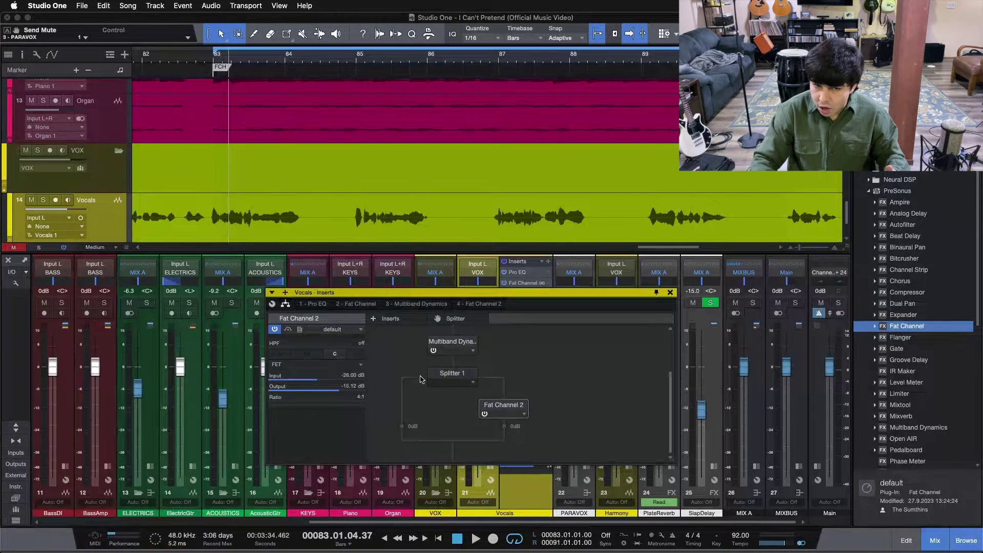
# Review the insert chain's routing and mute the first output of Splitter 1
pyautogui.scroll(3, 443, 345)
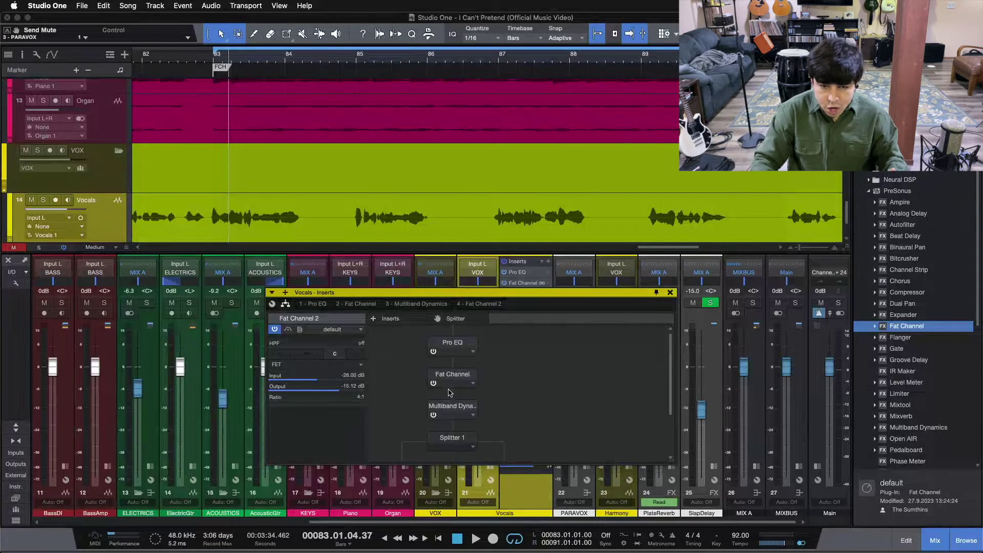
pyautogui.scroll(-2, 448, 399)
pyautogui.scroll(2, 461, 401)
pyautogui.scroll(-2, 500, 405)
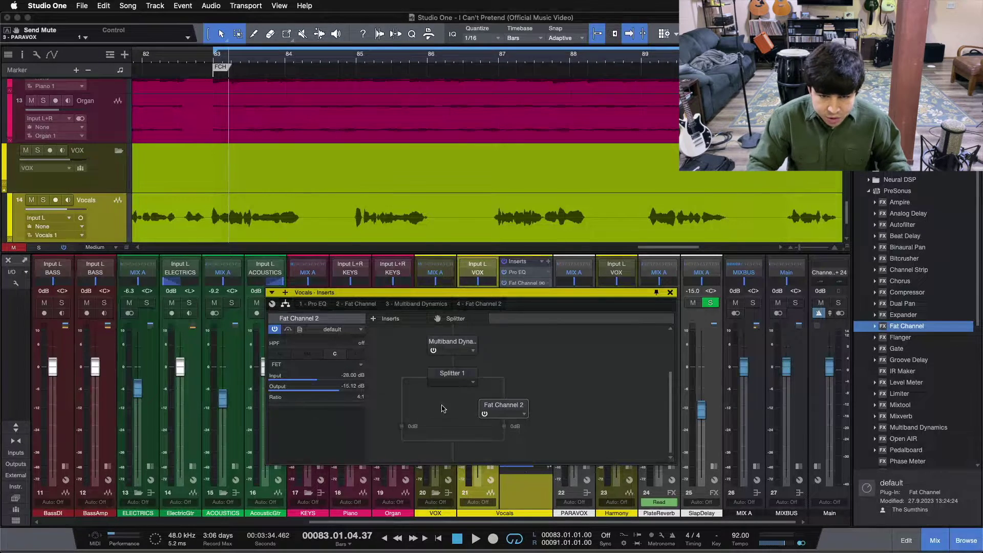
pyautogui.click(440, 379)
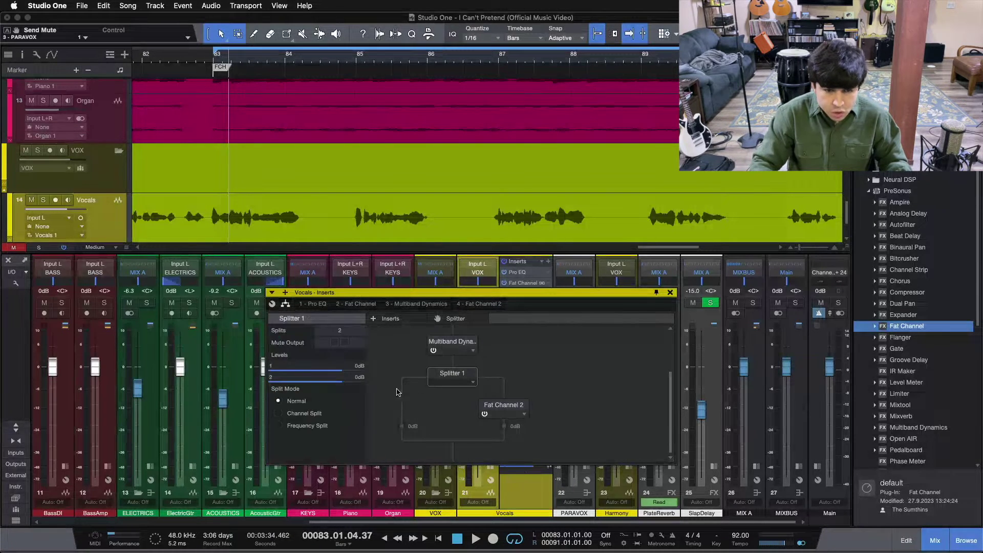
pyautogui.click(334, 344)
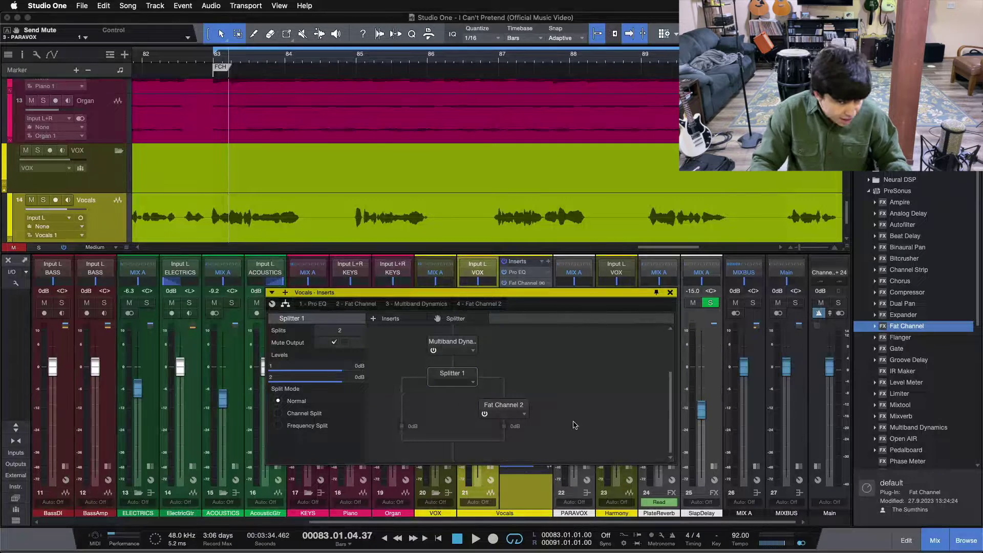
# Open Fat Channel 2, solo Vocals, play from bar 83 and mute the Vocals' PlateReverb and SlapDelay sends
pyautogui.doubleClick(510, 410)
pyautogui.moveTo(522, 317); pyautogui.dragTo(667, 259)
pyautogui.press('s')
pyautogui.press('space')
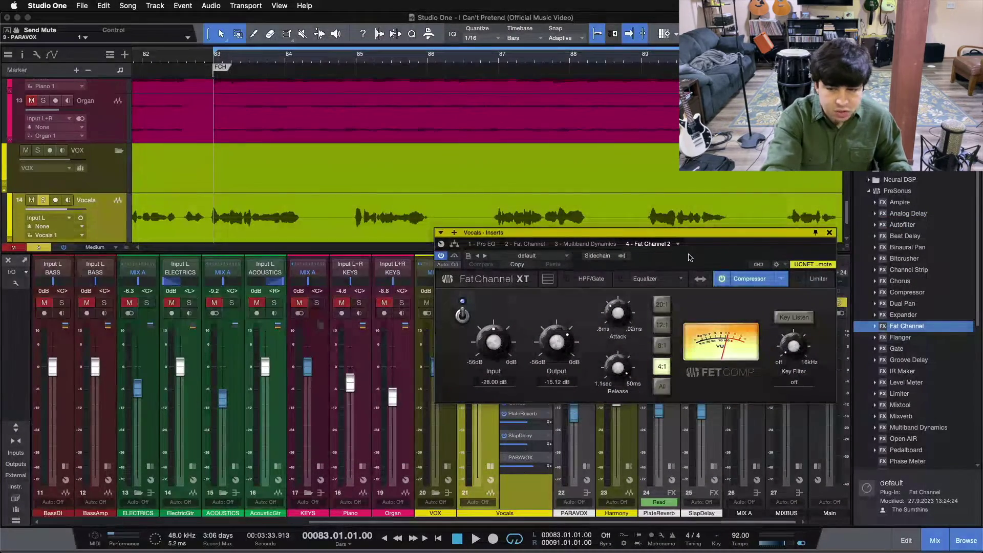
pyautogui.press('space')
pyautogui.moveTo(689, 257); pyautogui.dragTo(403, 233)
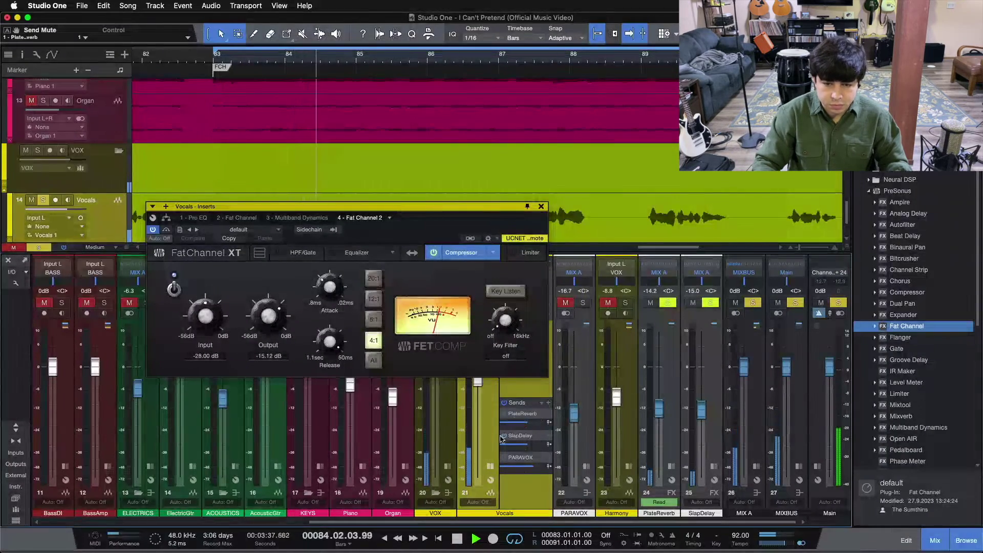
pyautogui.moveTo(332, 207); pyautogui.dragTo(423, 304)
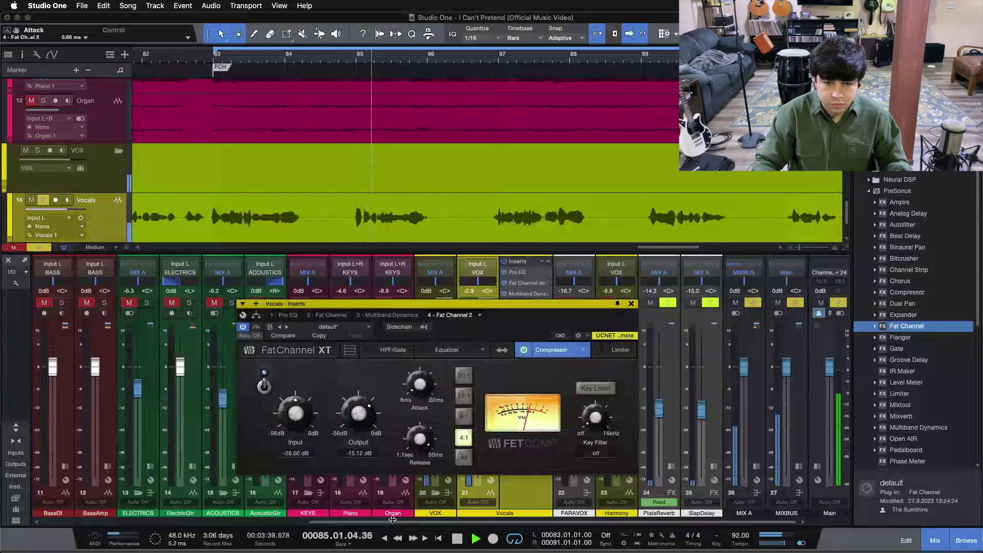
# Lower Fat Channel 2's FET compressor Output to -29.96 dB and set its Input to -15.12 dB during playback
pyautogui.moveTo(359, 413); pyautogui.dragTo(299, 415)
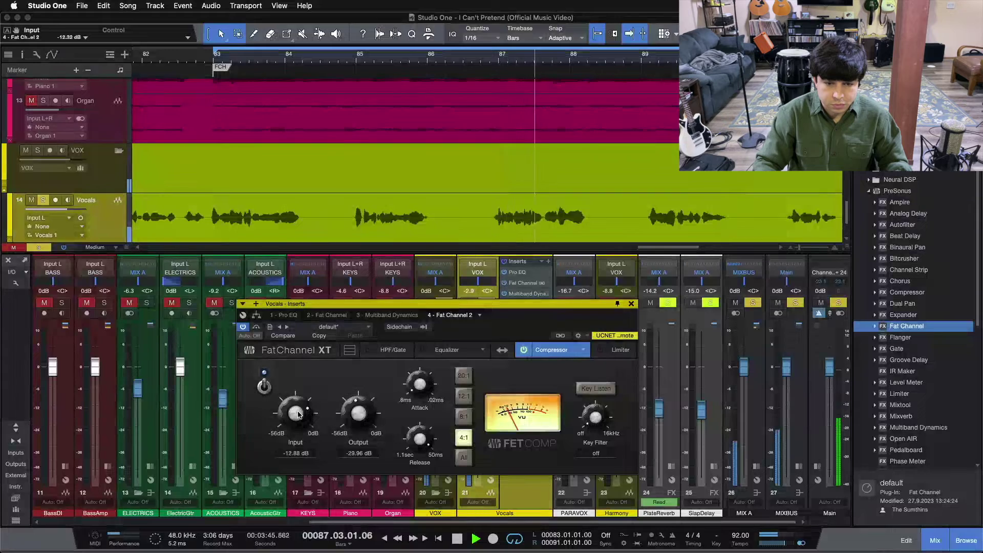
pyautogui.moveTo(300, 414); pyautogui.dragTo(297, 414)
pyautogui.press('KP_1')
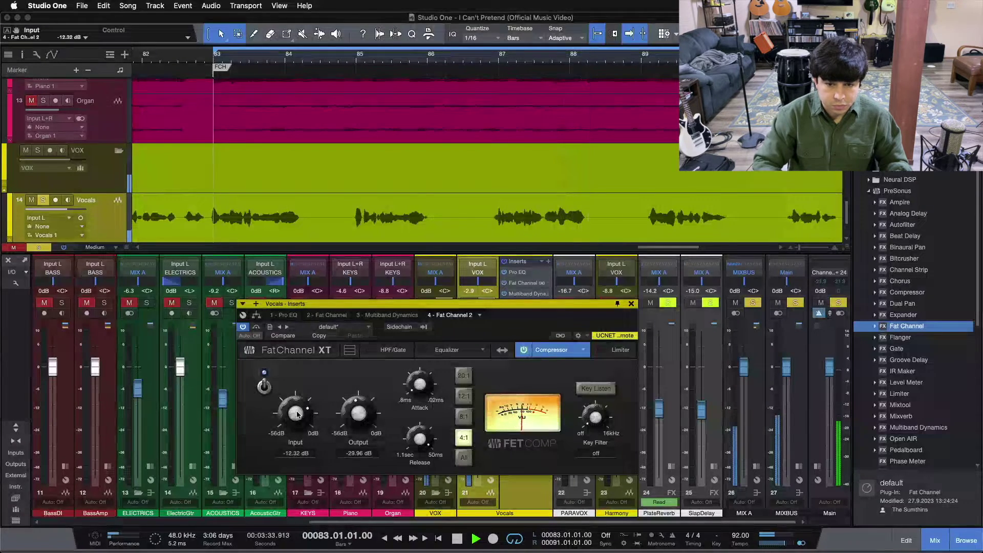
pyautogui.scroll(-2, 297, 414)
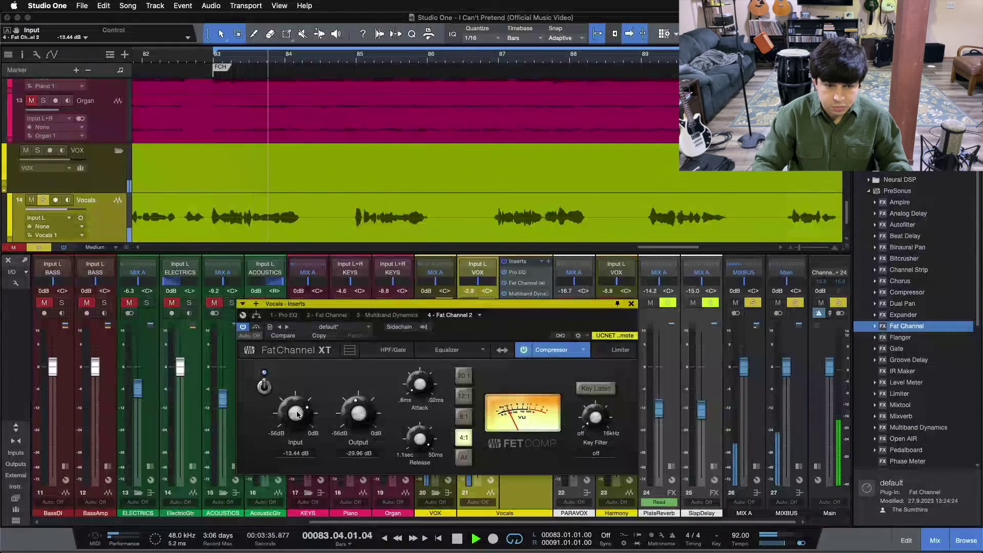
pyautogui.scroll(-2, 297, 414)
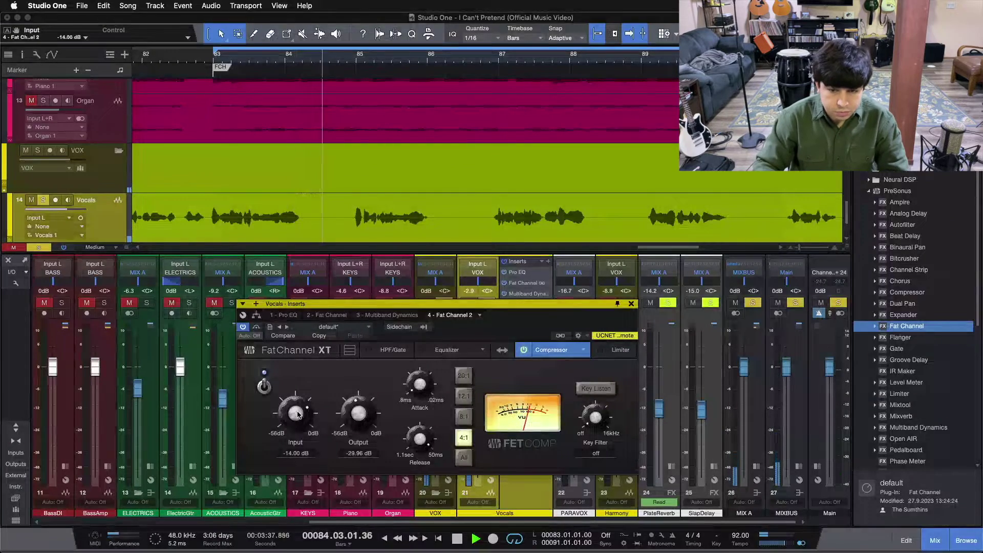
pyautogui.scroll(-2, 297, 415)
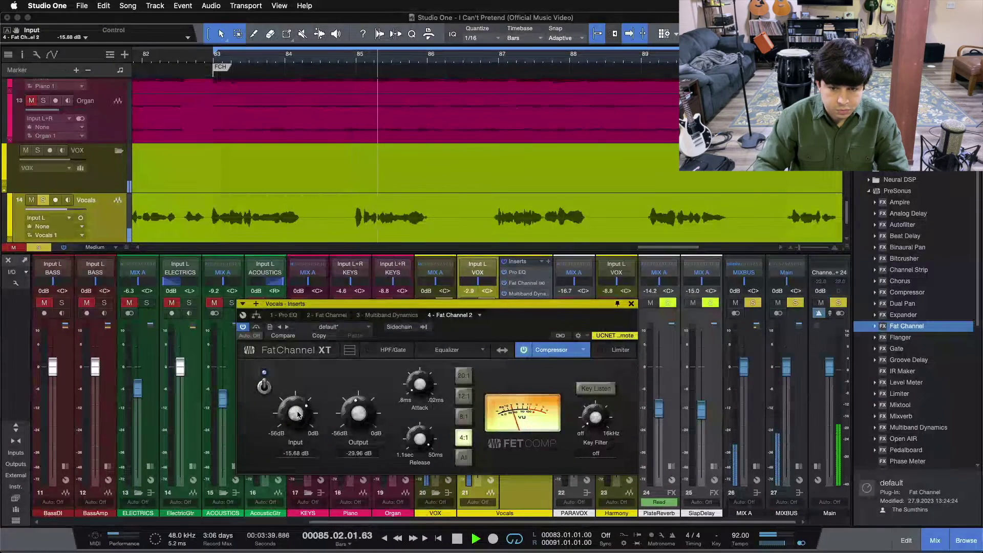
pyautogui.scroll(1, 297, 414)
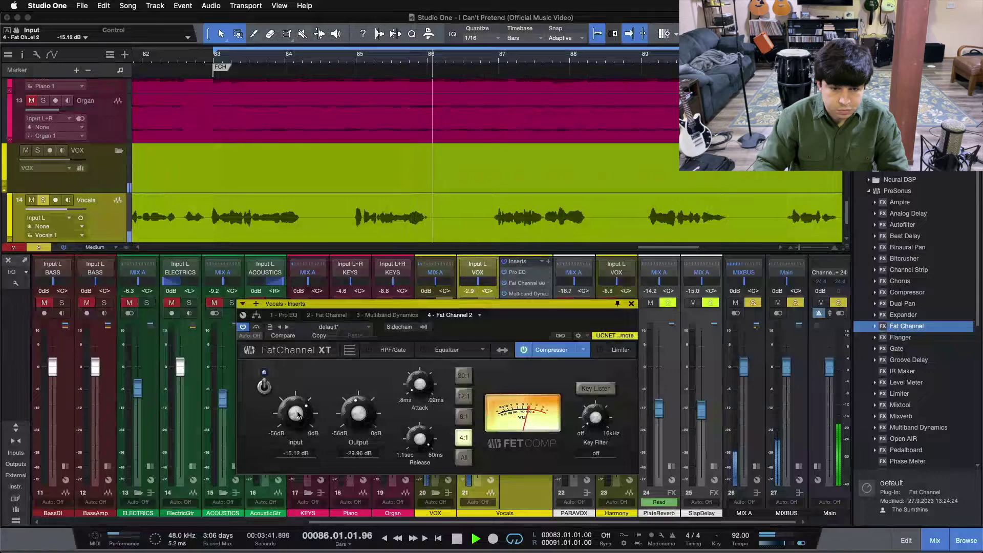
# Set the FET compressor's Output to -22.40 dB while comparing the vocal with the compressor off and on
pyautogui.scroll(10, 360, 413)
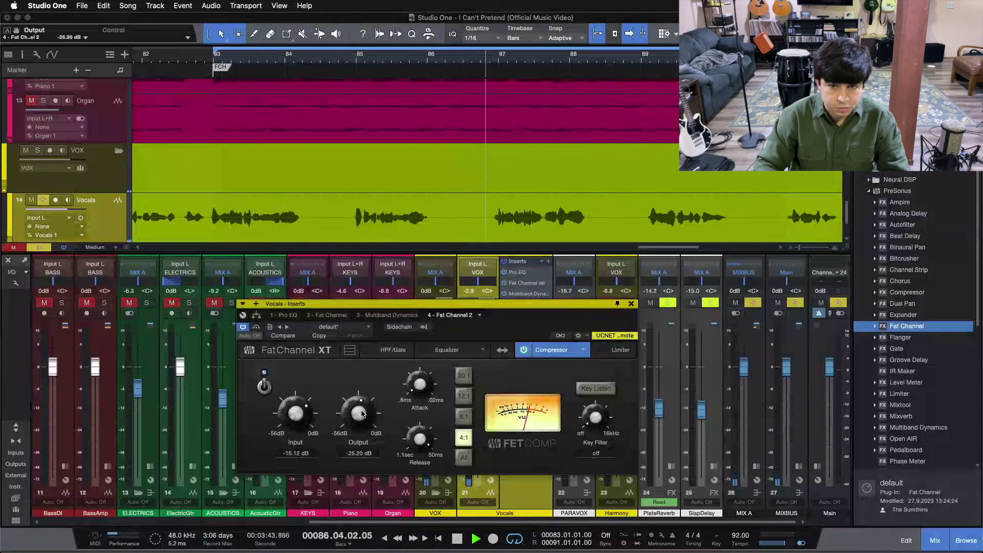
pyautogui.scroll(5, 362, 414)
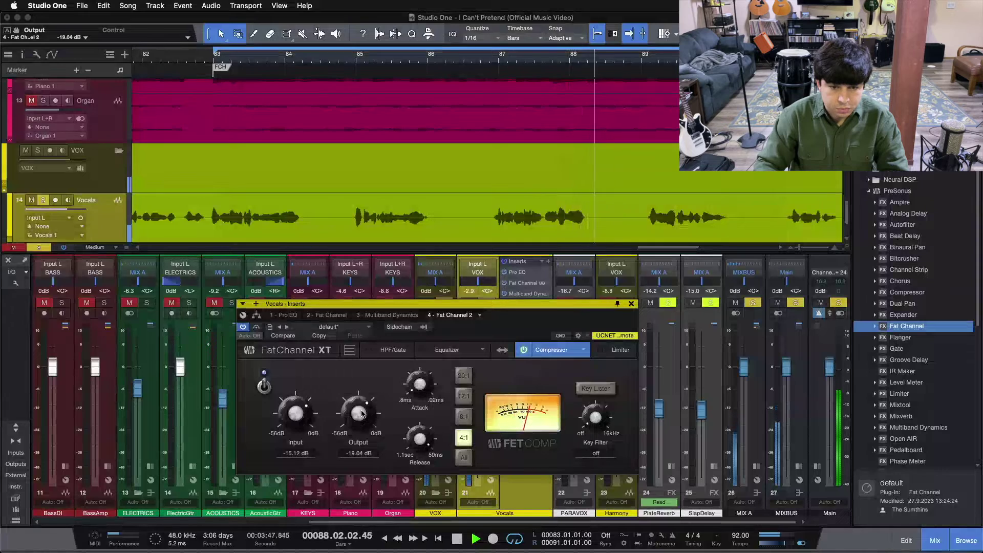
pyautogui.scroll(-2, 361, 413)
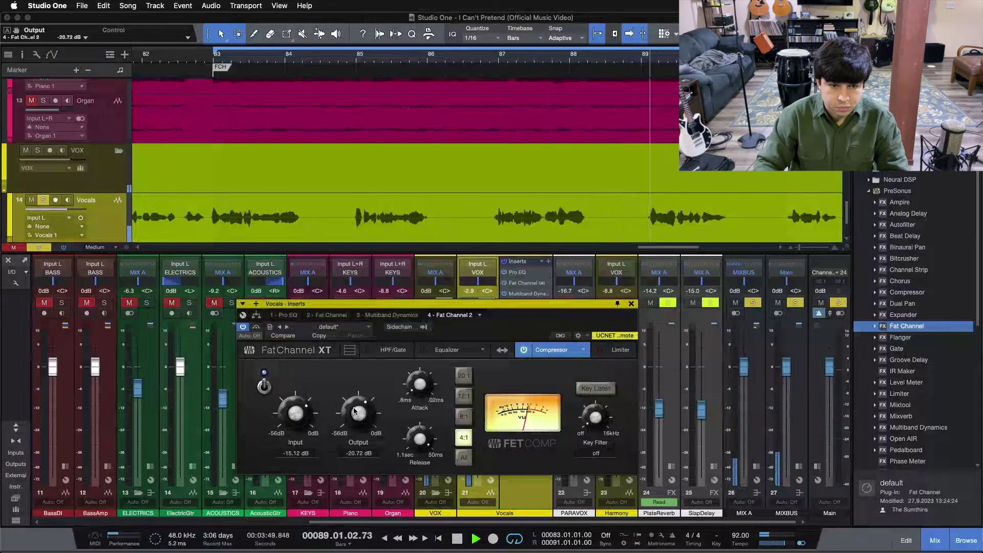
pyautogui.click(263, 383)
pyautogui.click(264, 383)
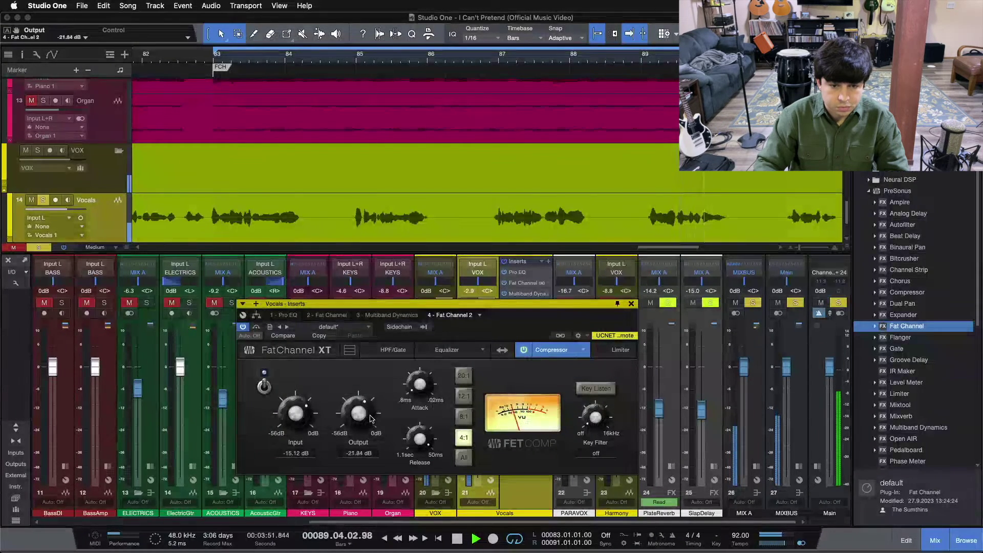
pyautogui.click(524, 350)
pyautogui.click(523, 349)
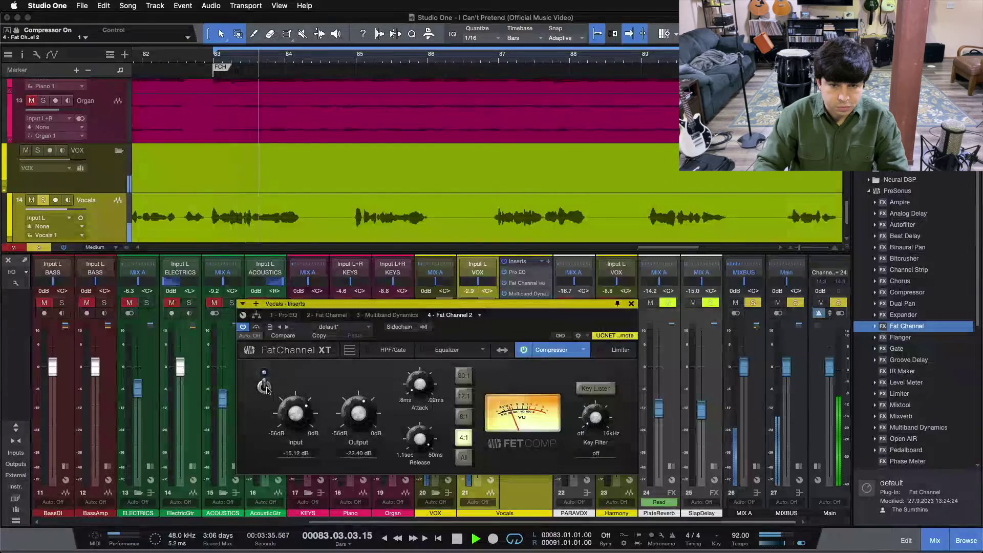
# Enable Fat Channel 2's Limiter, set the compressor's Output to -21.84 dB and replay the section
pyautogui.moveTo(525, 334); pyautogui.dragTo(600, 248)
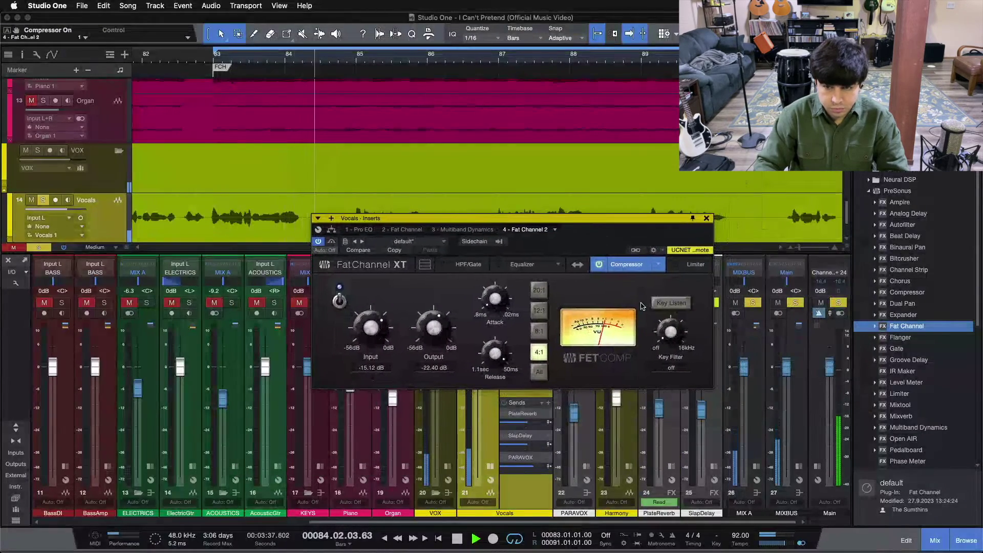
pyautogui.click(678, 264)
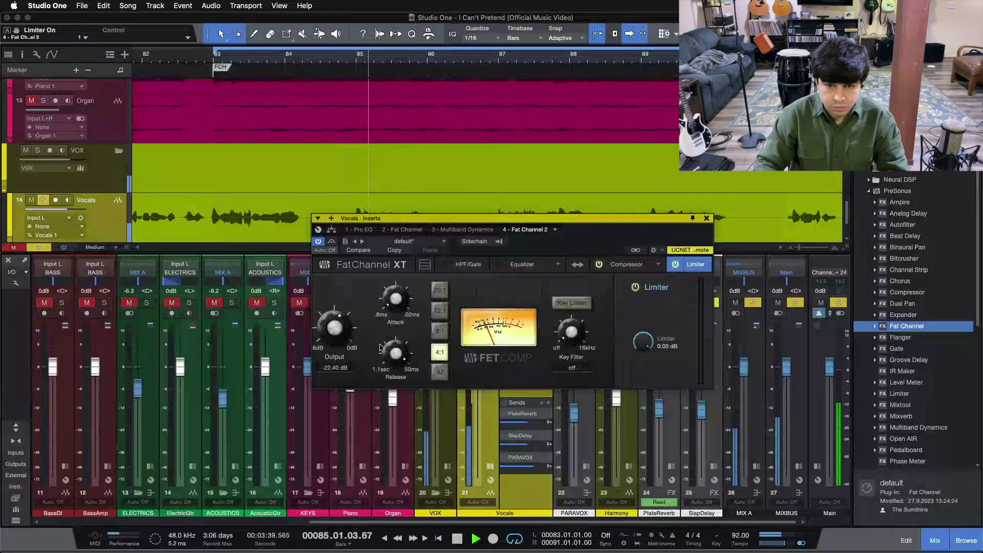
pyautogui.moveTo(341, 339); pyautogui.dragTo(342, 335)
pyautogui.press('Home')
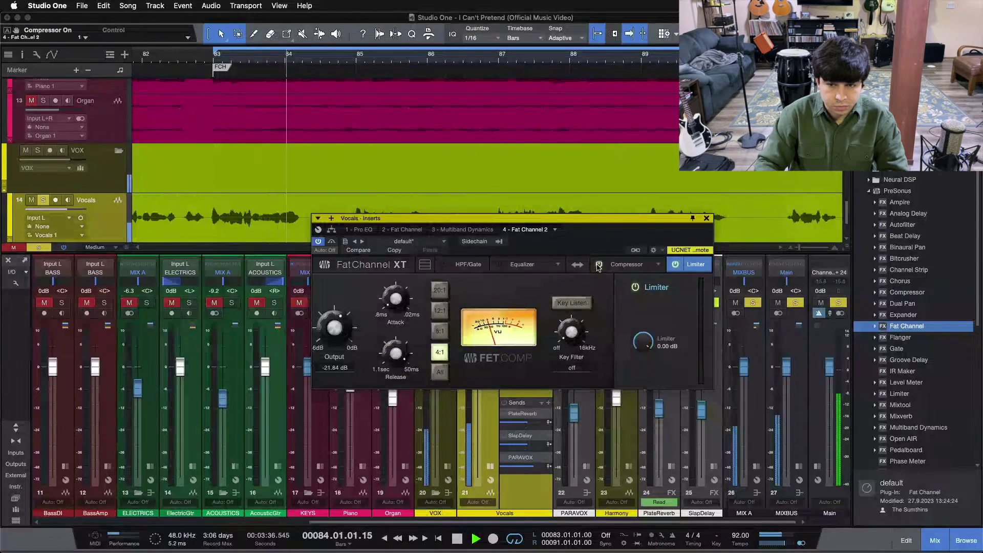
# Set the Limiter threshold to -10.64 dB while listening to the soloed vocal and stop playback
pyautogui.scroll(-5, 642, 345)
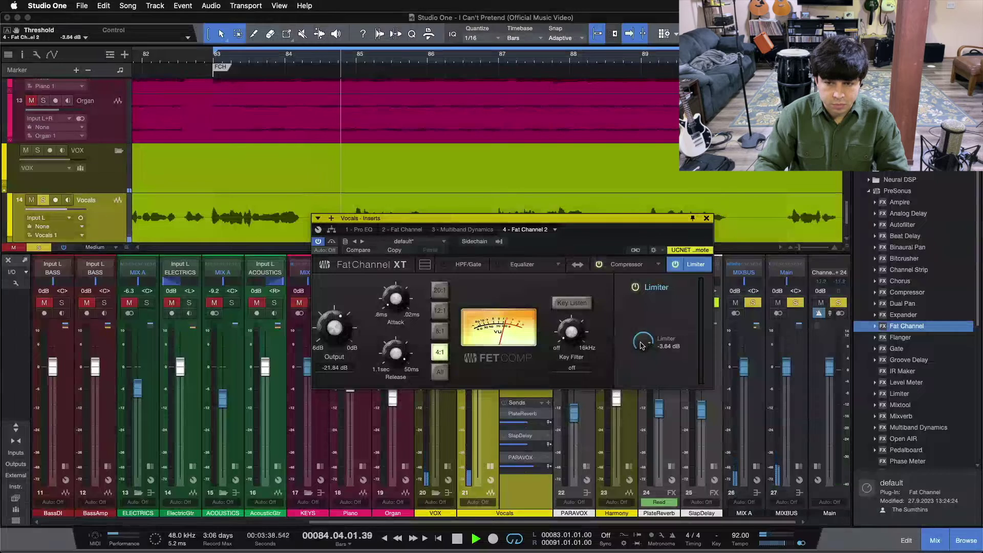
pyautogui.scroll(-3, 641, 346)
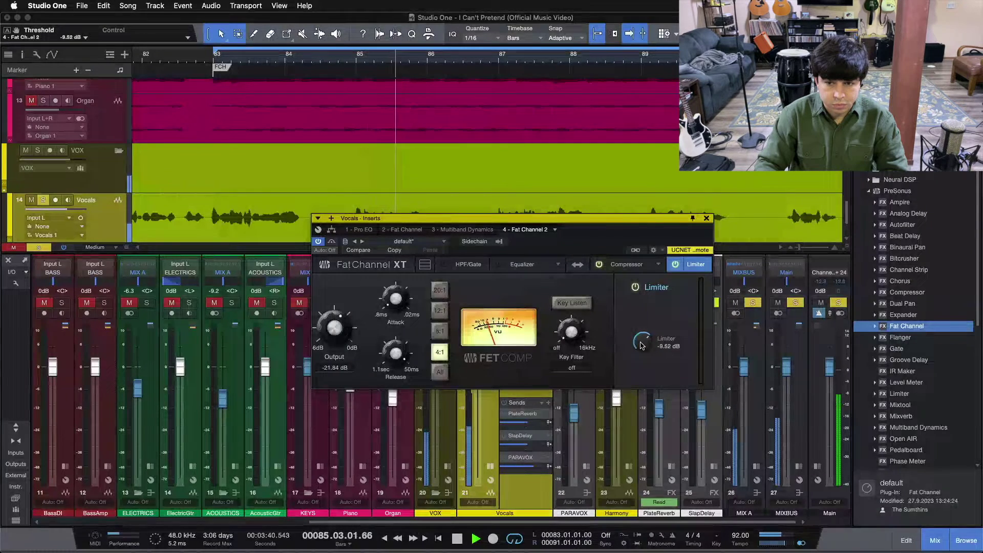
pyautogui.scroll(-2, 641, 345)
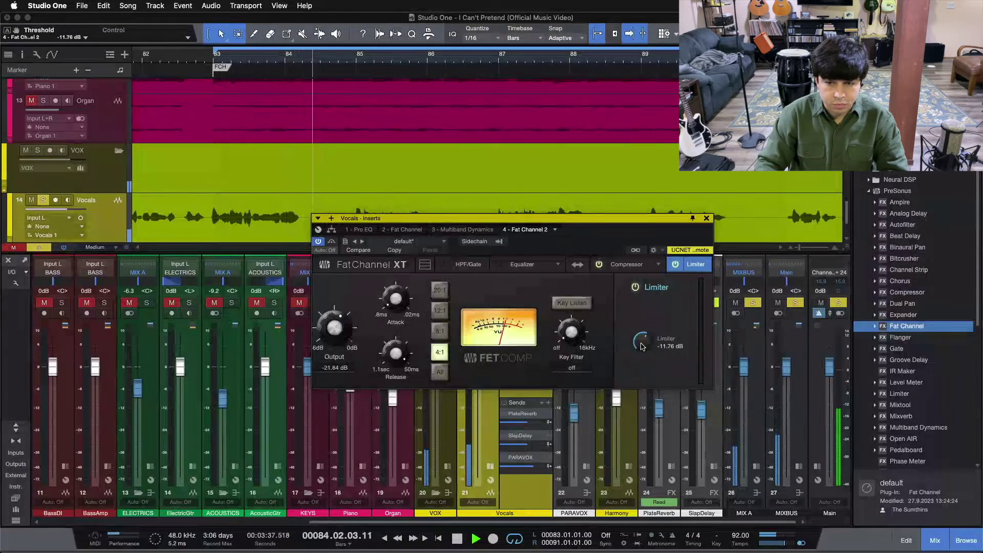
pyautogui.scroll(1, 641, 346)
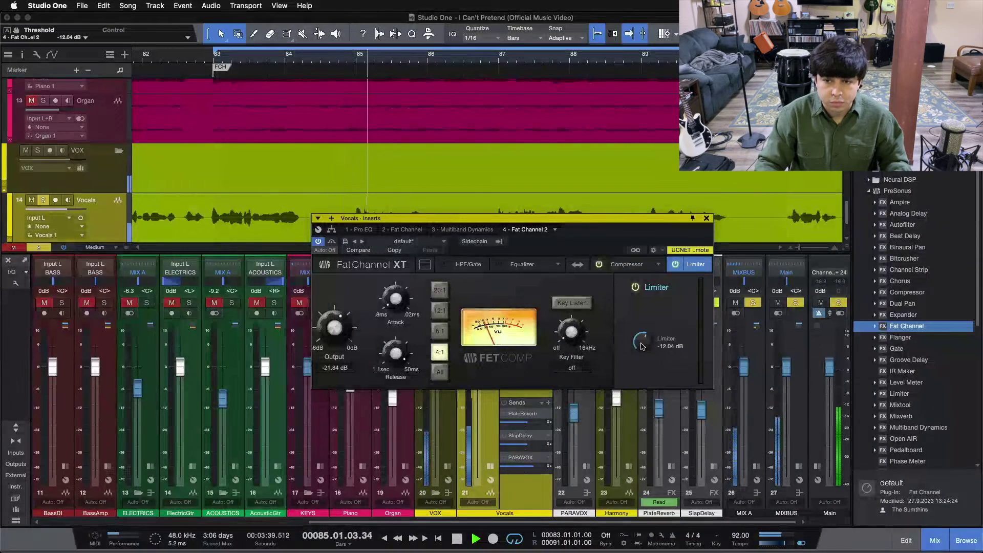
pyautogui.scroll(1, 641, 345)
pyautogui.click(337, 58)
pyautogui.scroll(1, 640, 343)
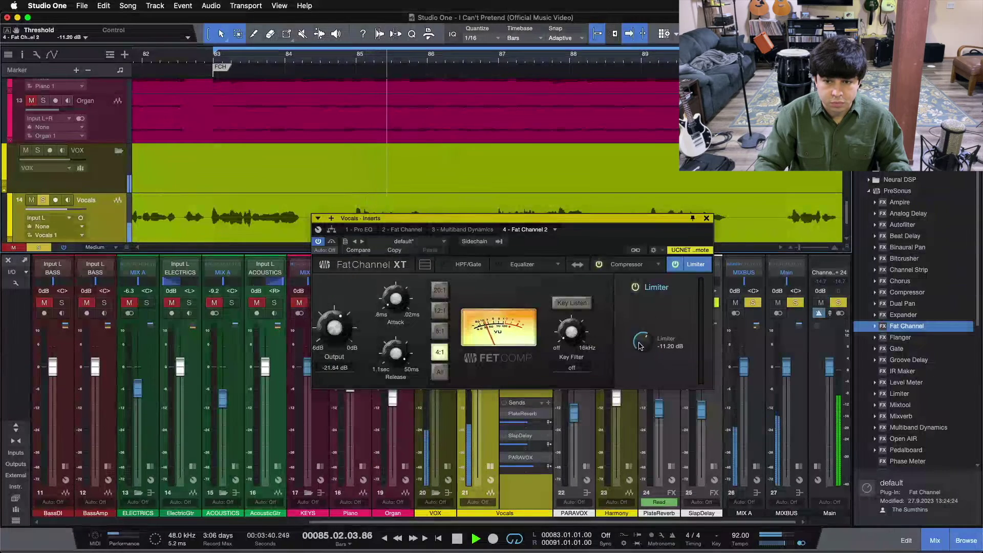
pyautogui.scroll(2, 639, 343)
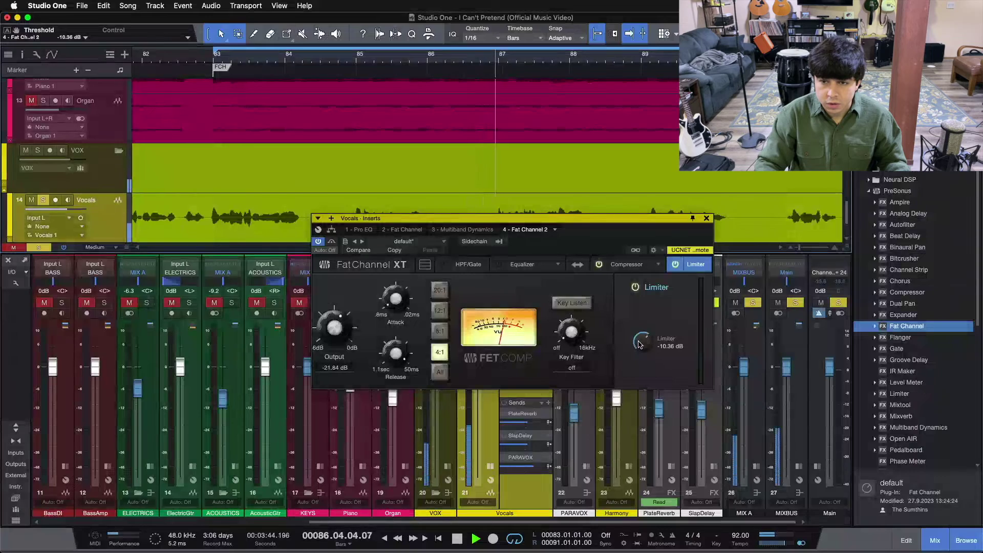
pyautogui.scroll(-1, 639, 344)
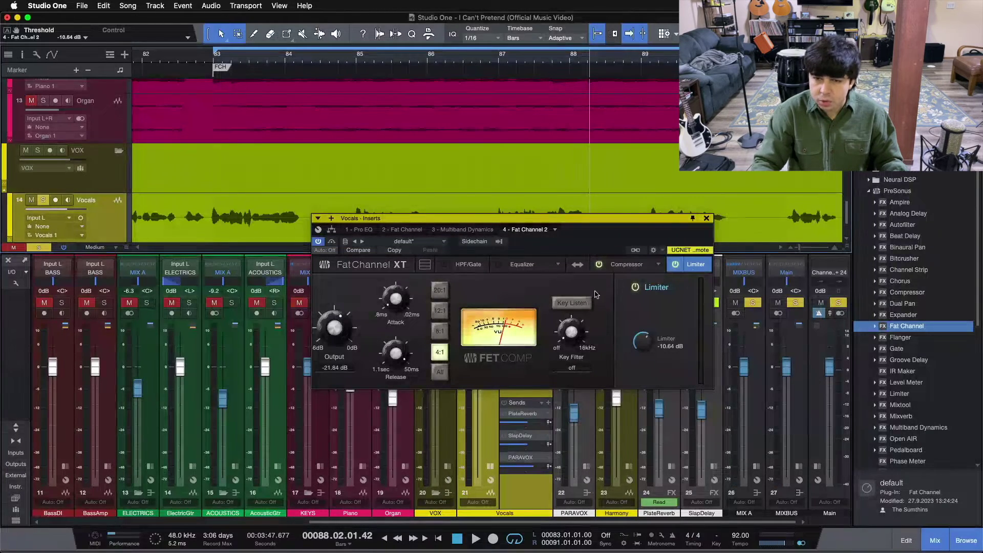
# Return to the insert routing, unmute Splitter 1's first output and lower its level 2 to -∞ dB
pyautogui.click(615, 266)
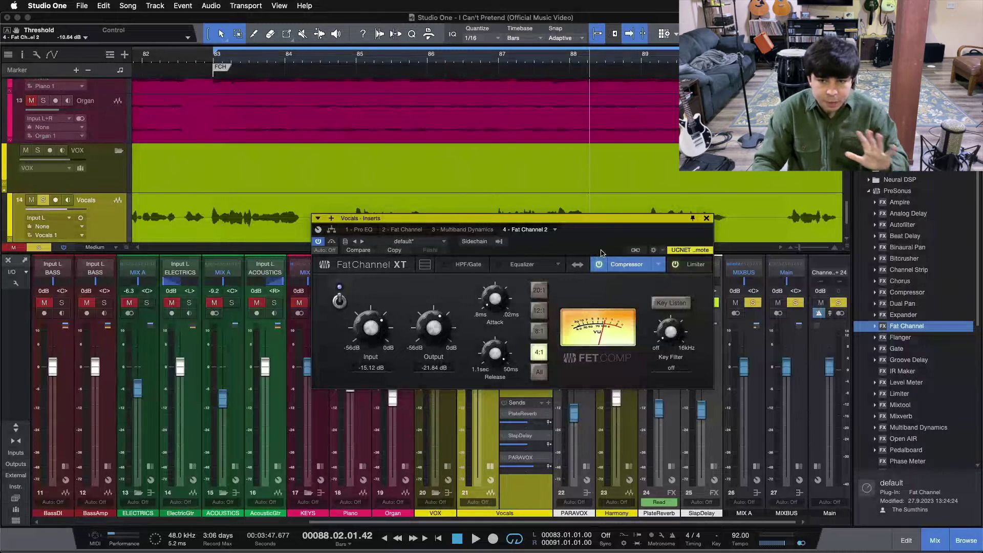
pyautogui.click(332, 229)
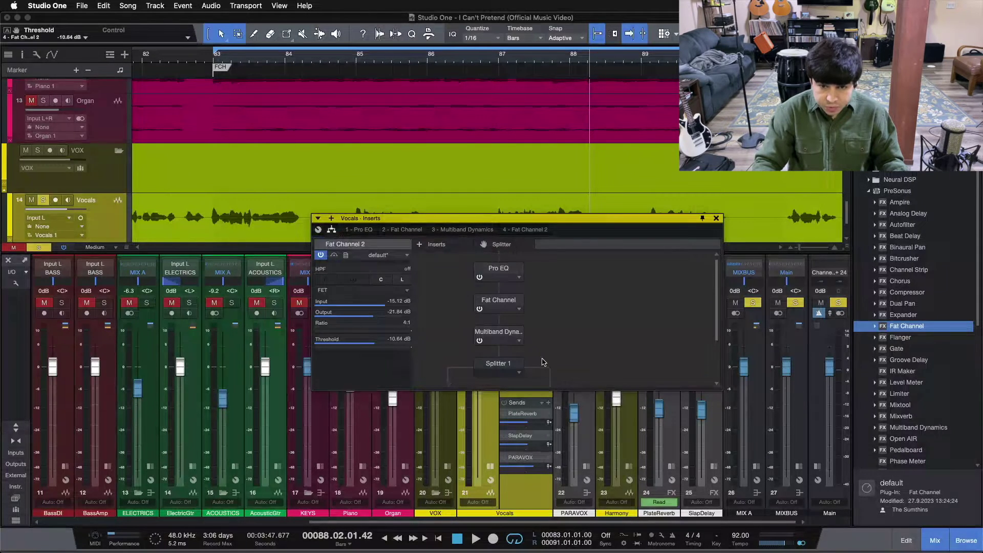
pyautogui.scroll(-3, 597, 269)
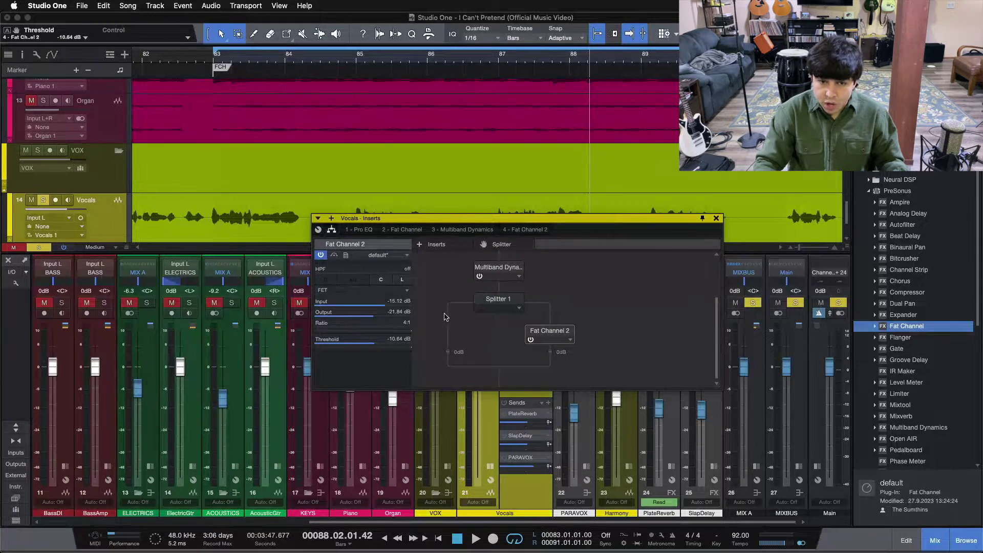
pyautogui.click(499, 307)
pyautogui.click(380, 270)
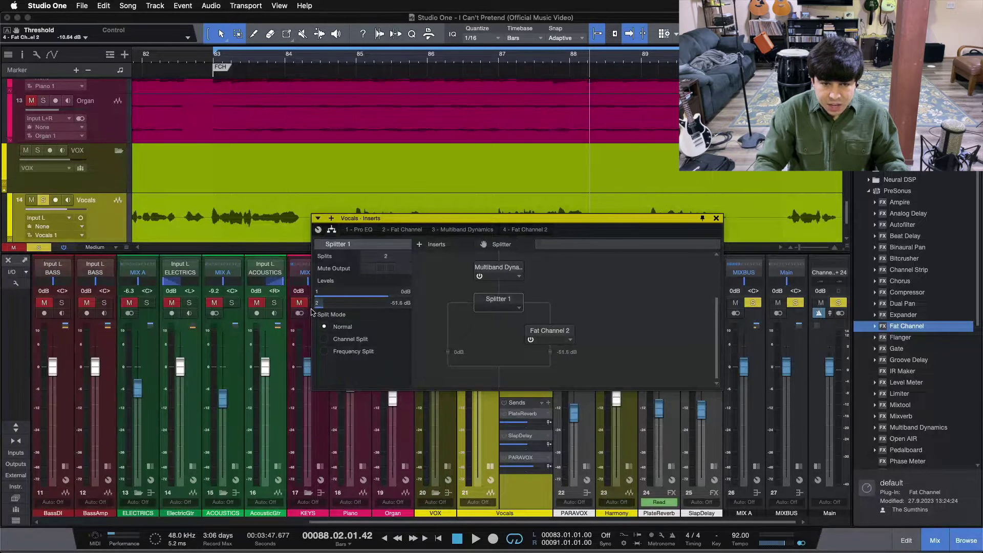
pyautogui.moveTo(357, 312); pyautogui.dragTo(290, 305)
pyautogui.press('space')
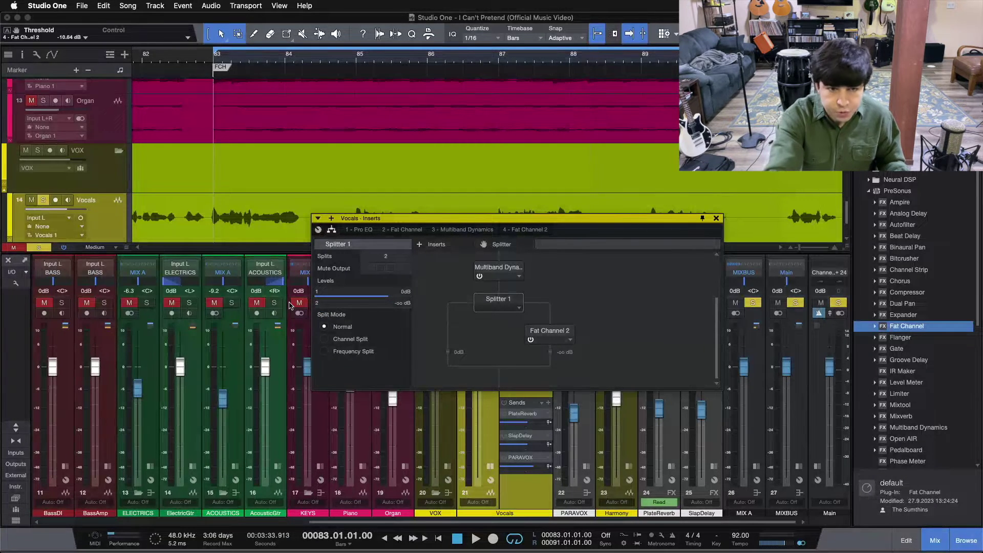
# Unsolo the Vocals track, play the full mix and activate its PlateReverb and SlapDelay sends
pyautogui.press('s')
pyautogui.press('space')
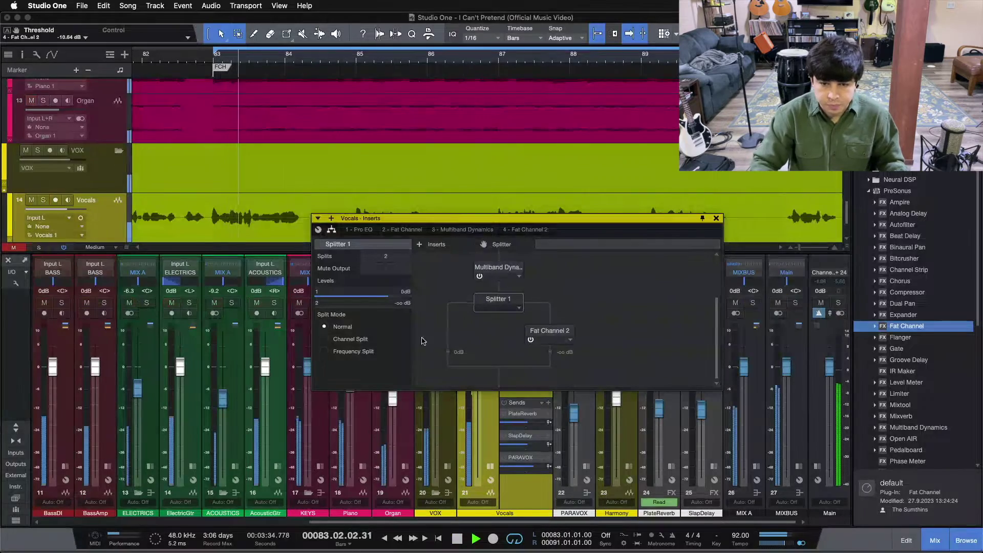
pyautogui.click(504, 413)
pyautogui.click(503, 436)
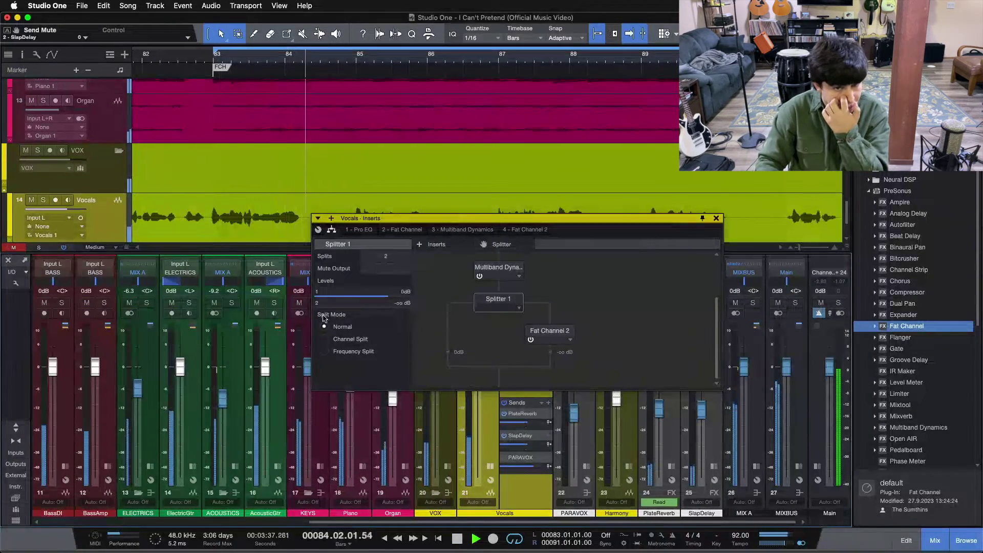
# Raise Splitter 1's level 2 to 0 dB, compare the mix with Fat Channel 2 off and on, and stop playback
pyautogui.moveTo(333, 306); pyautogui.dragTo(400, 310)
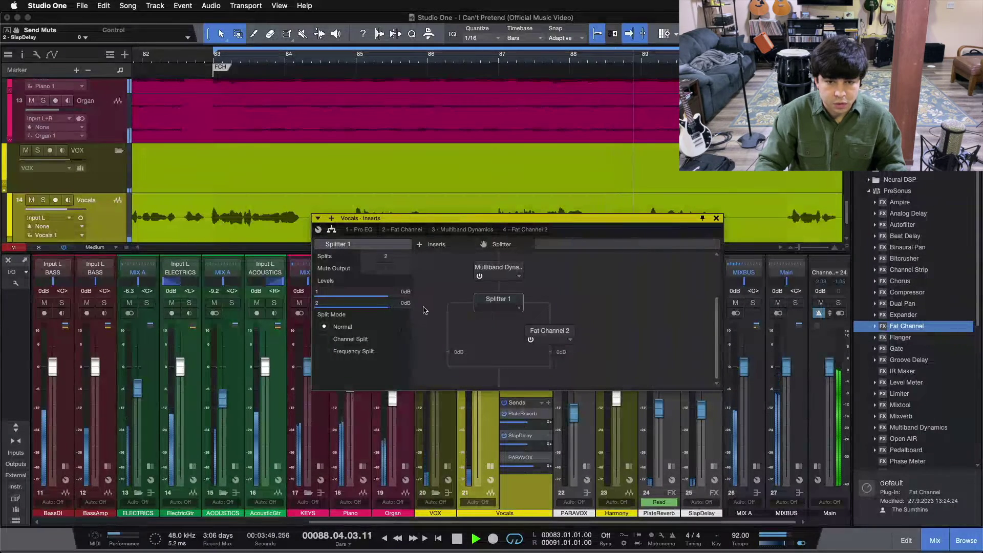
pyautogui.click(533, 344)
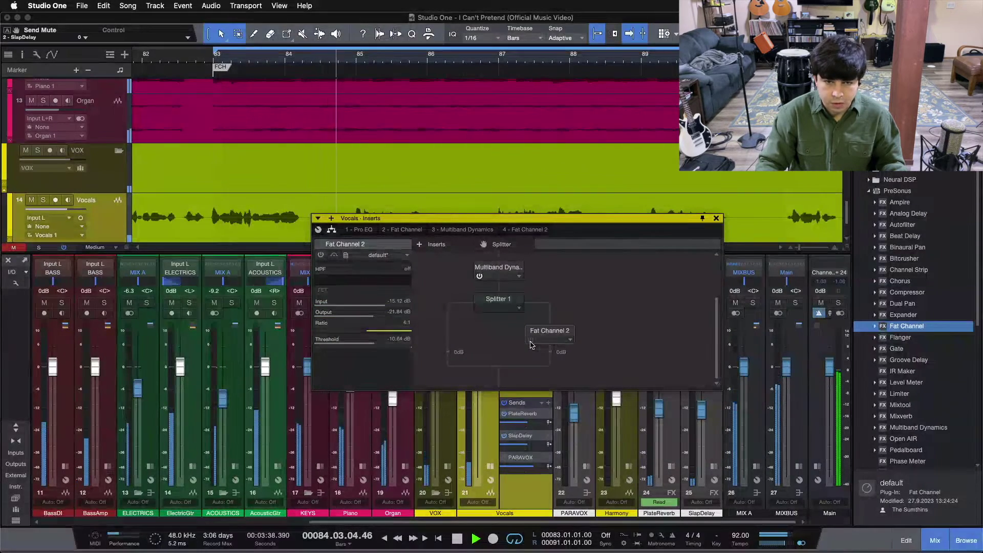
pyautogui.click(530, 339)
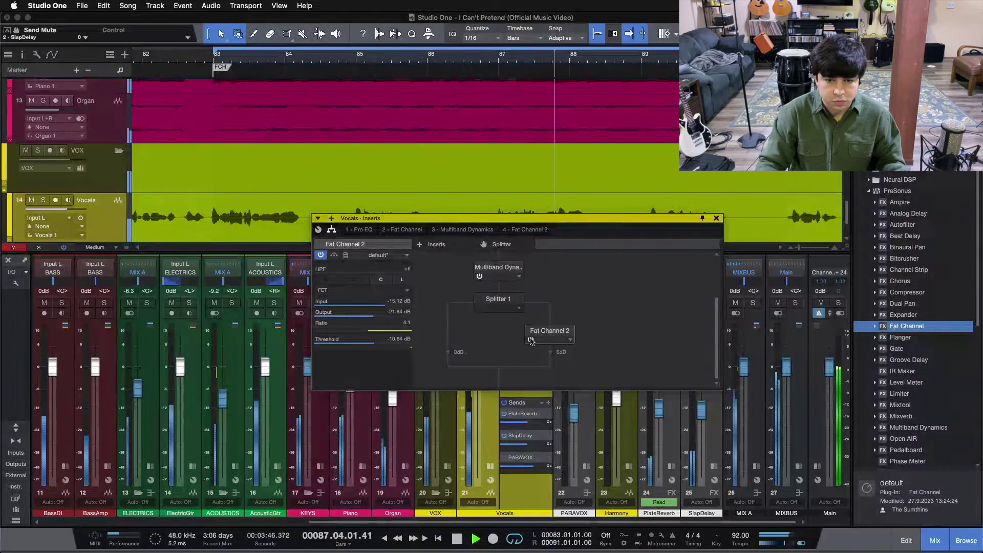
pyautogui.moveTo(588, 245); pyautogui.dragTo(568, 215)
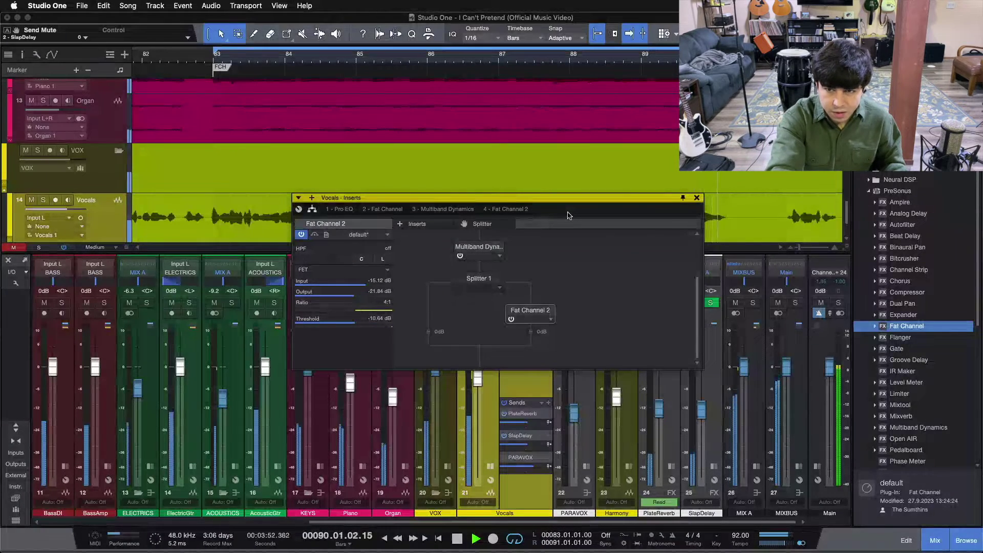
pyautogui.press('space')
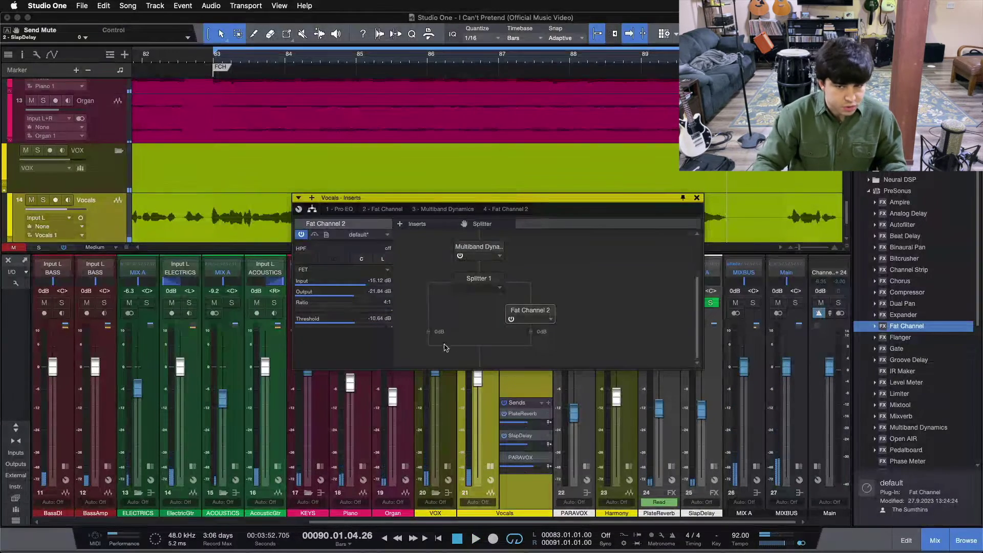
# Reactivate the Vocals channel's PARAVOX send, then expand and solo the PARAVOX bus channel
pyautogui.click(515, 380)
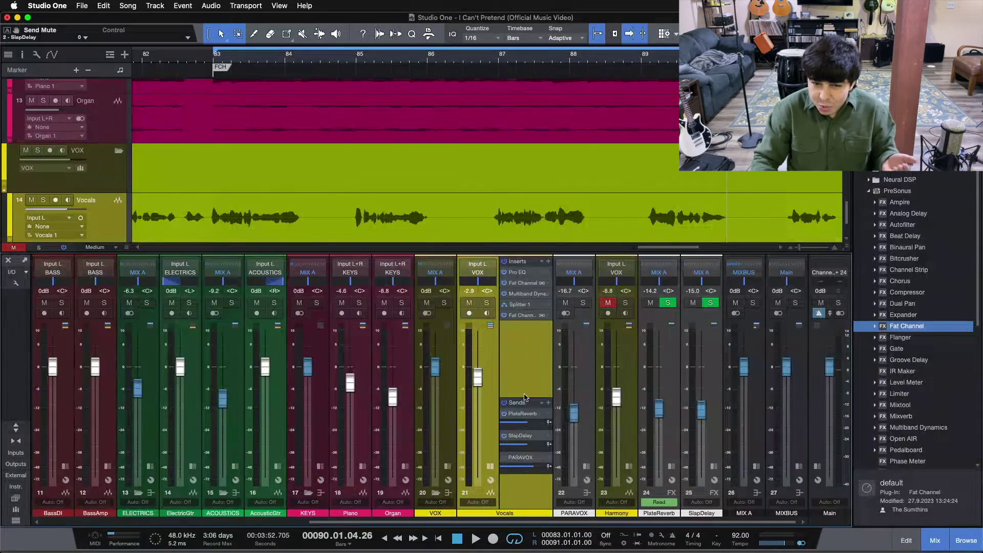
pyautogui.click(586, 478)
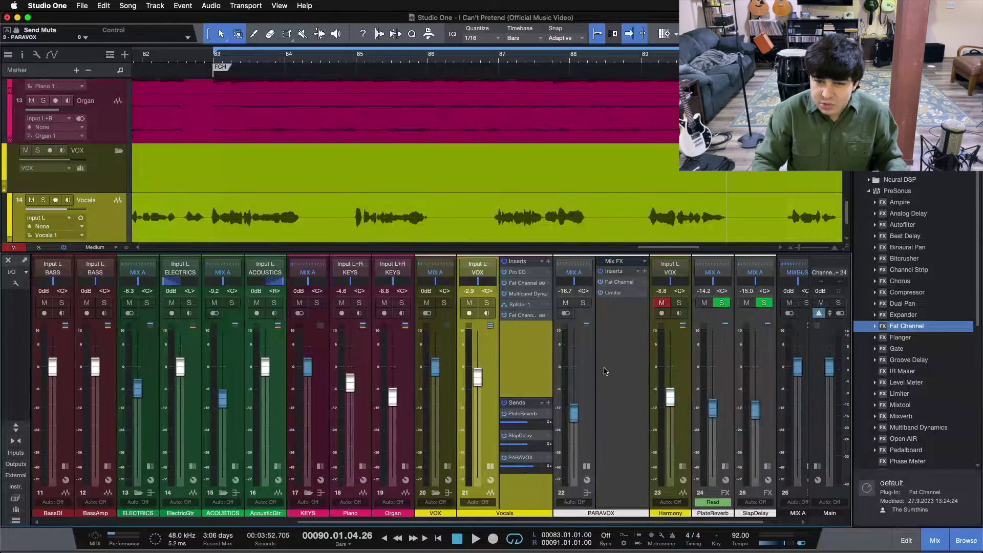
pyautogui.click(582, 302)
# Review the PARAVOX bus's Fat Channel and Limiter settings while playing the soloed vocal, and close the plug-in window
pyautogui.click(620, 282)
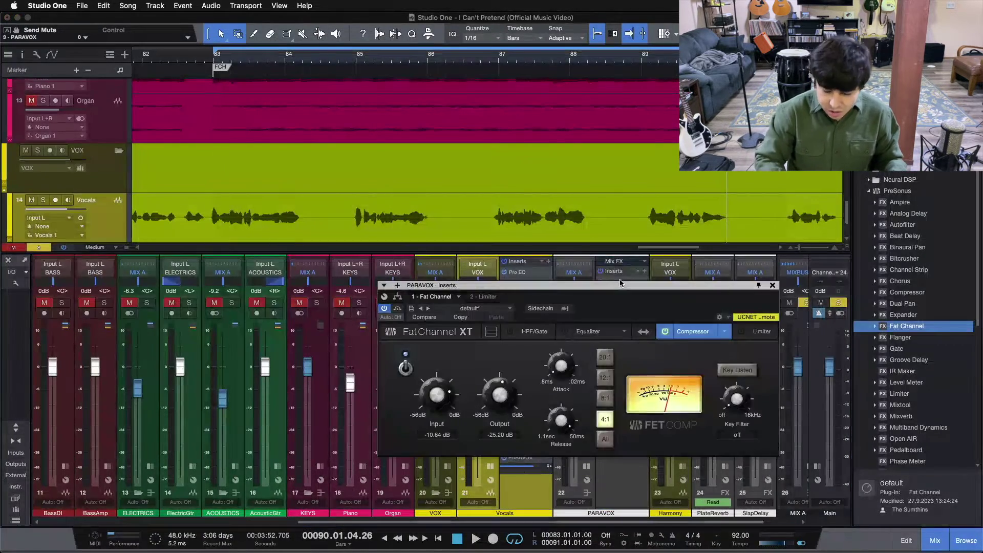
pyautogui.press('space')
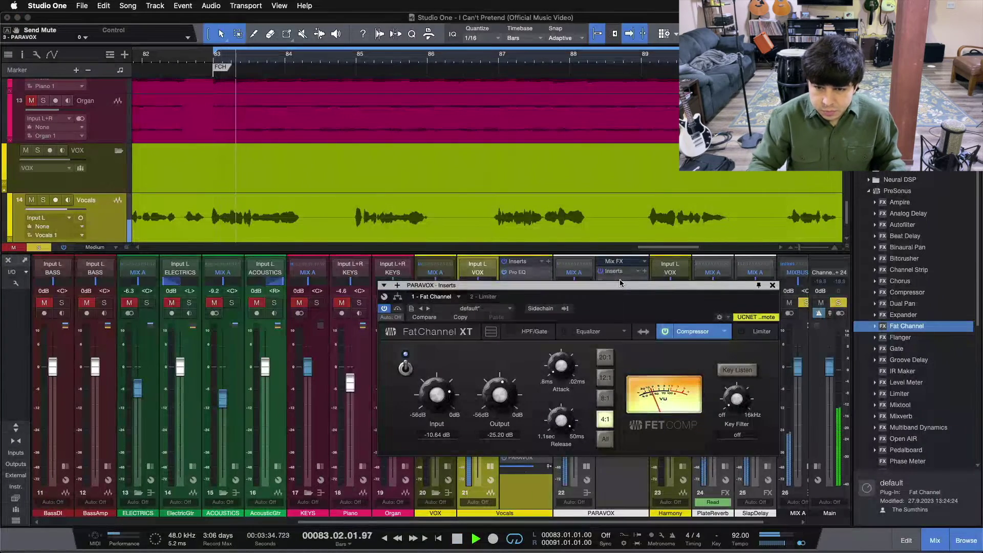
pyautogui.click(487, 296)
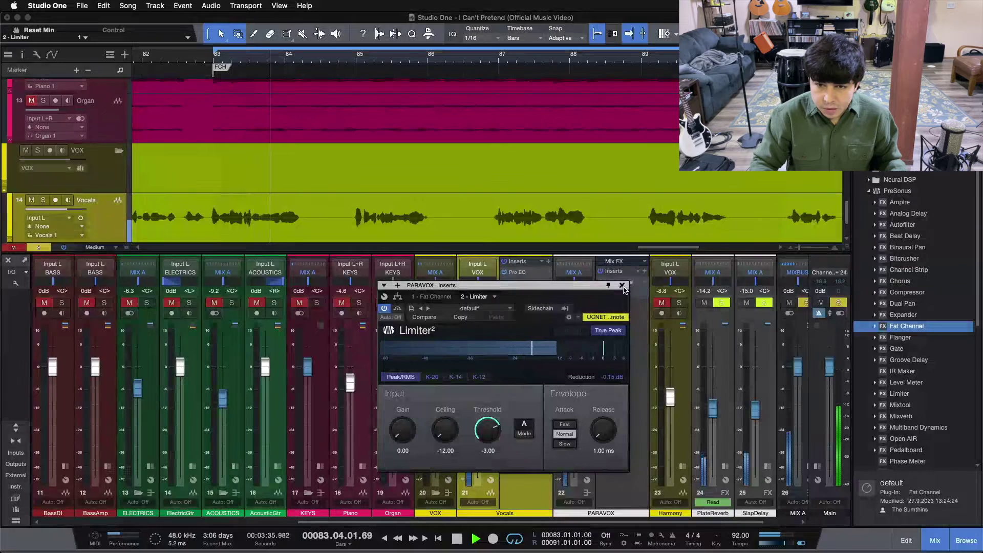
pyautogui.click(622, 285)
pyautogui.press('space')
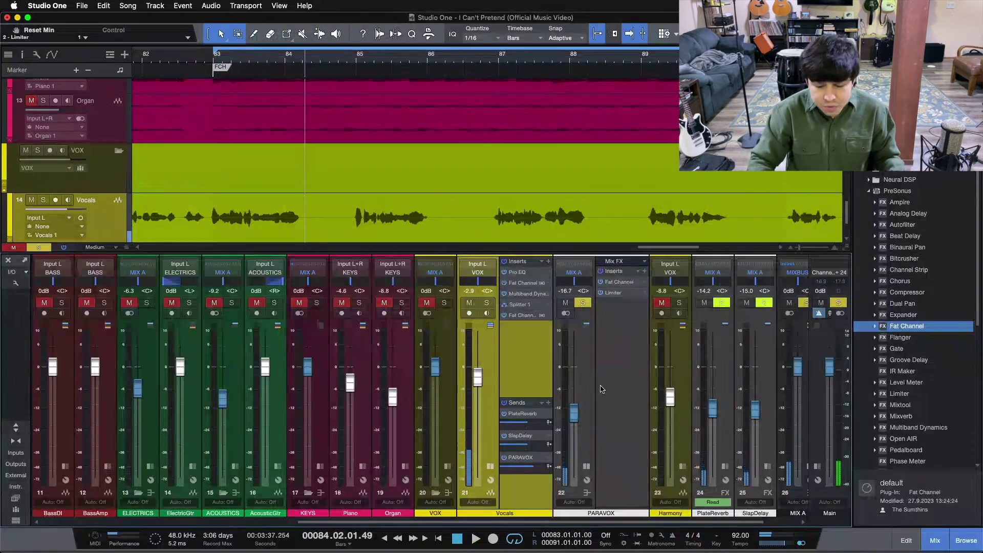
# Clear the solos, lower the PARAVOX bus fader to -∞ and play the full mix
pyautogui.hotkey('shift', 's')
pyautogui.moveTo(573, 412); pyautogui.dragTo(578, 454)
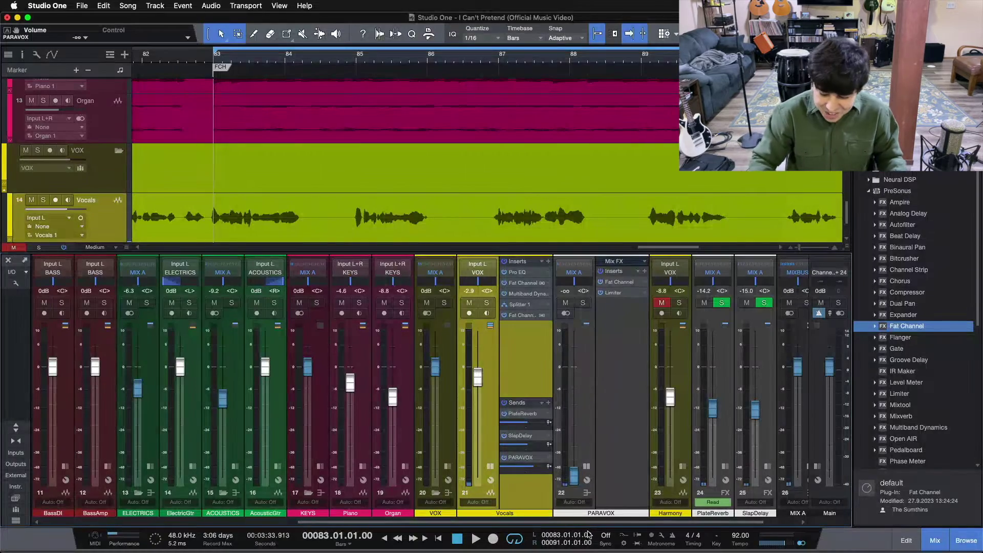
pyautogui.press('space')
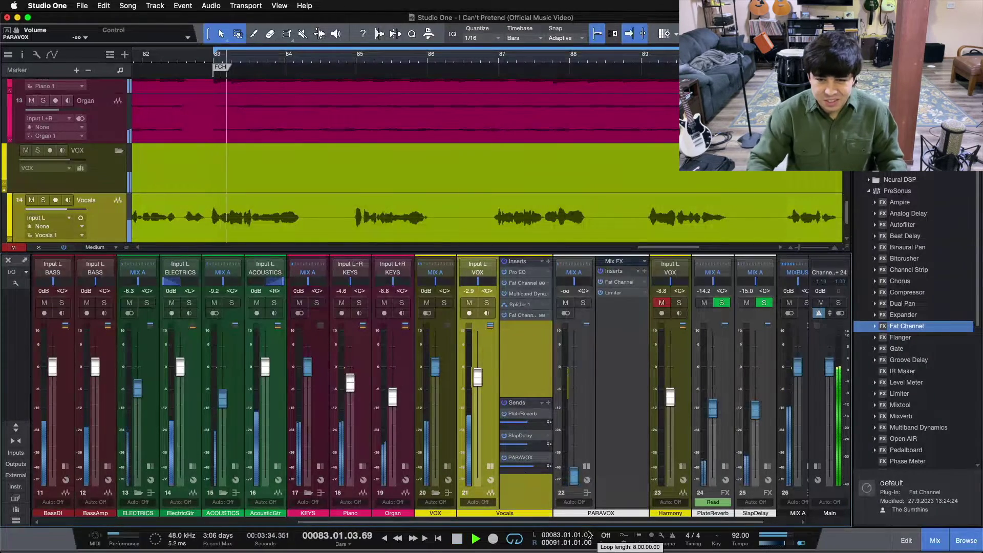
# Gradually raise the PARAVOX bus fader to -18.3 dB while listening to the full mix
pyautogui.moveTo(573, 476); pyautogui.dragTo(574, 438)
pyautogui.scroll(10, 573, 438)
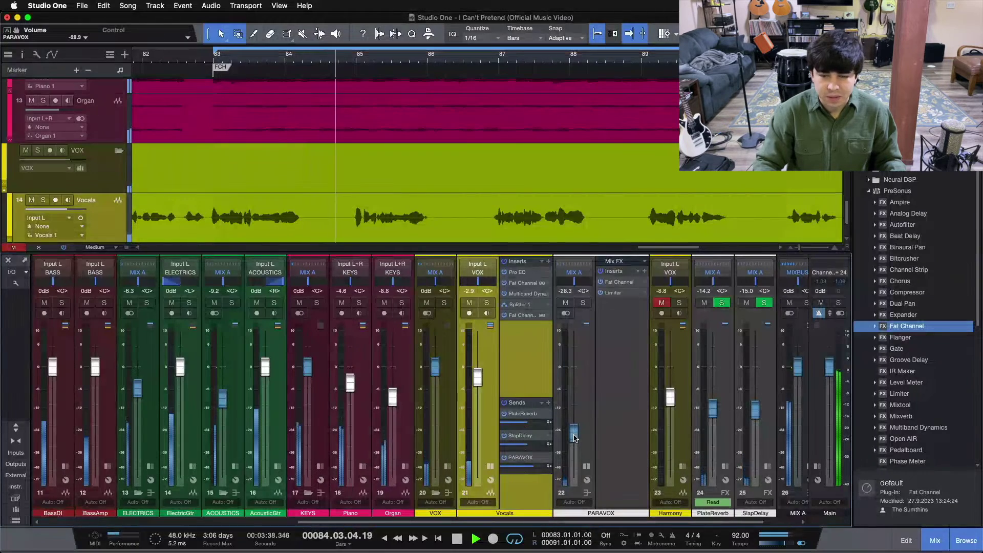
pyautogui.scroll(3, 573, 438)
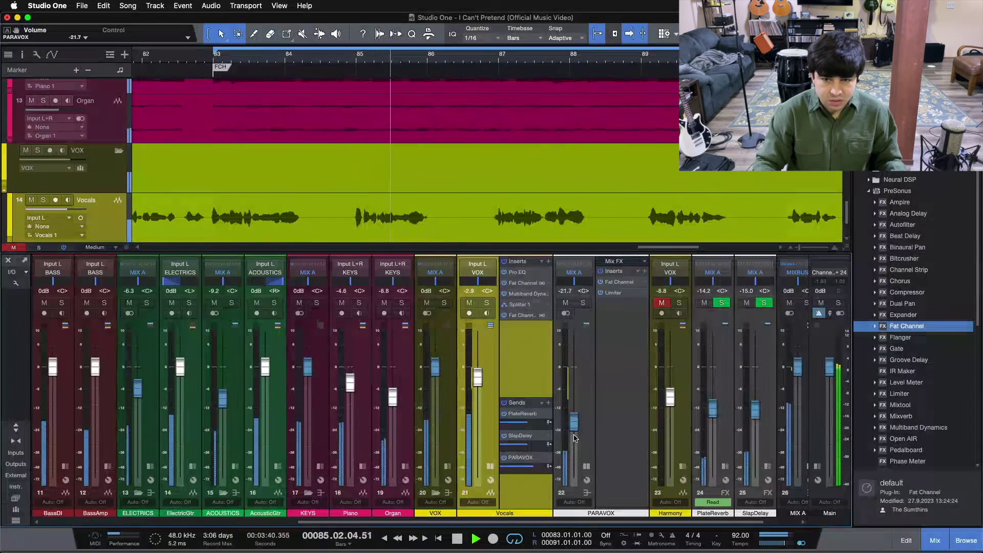
pyautogui.scroll(2, 574, 438)
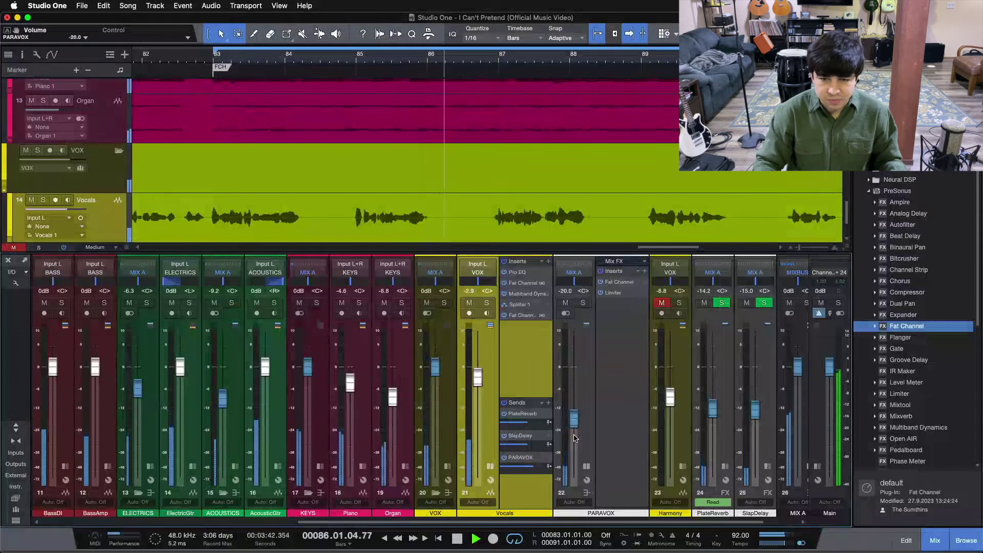
pyautogui.scroll(1, 574, 438)
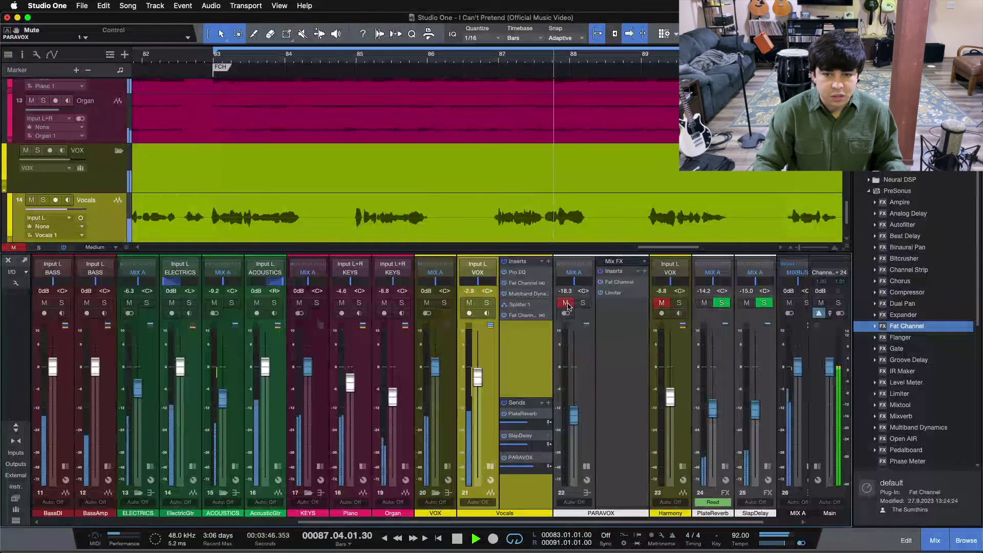
# Fine-tune the PARAVOX bus fader to -15.8 dB against the playing mix and stop playback
pyautogui.scroll(1, 575, 406)
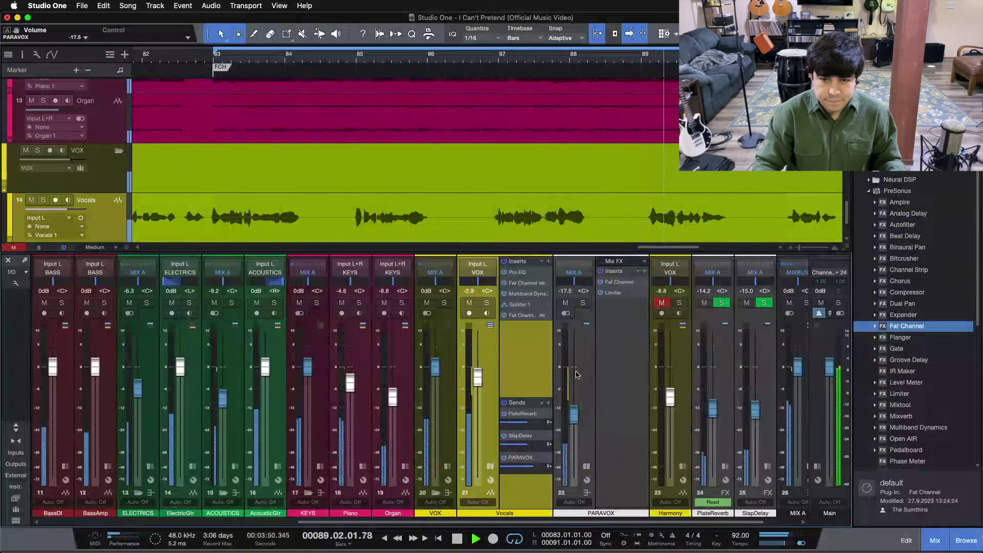
pyautogui.scroll(-1, 575, 418)
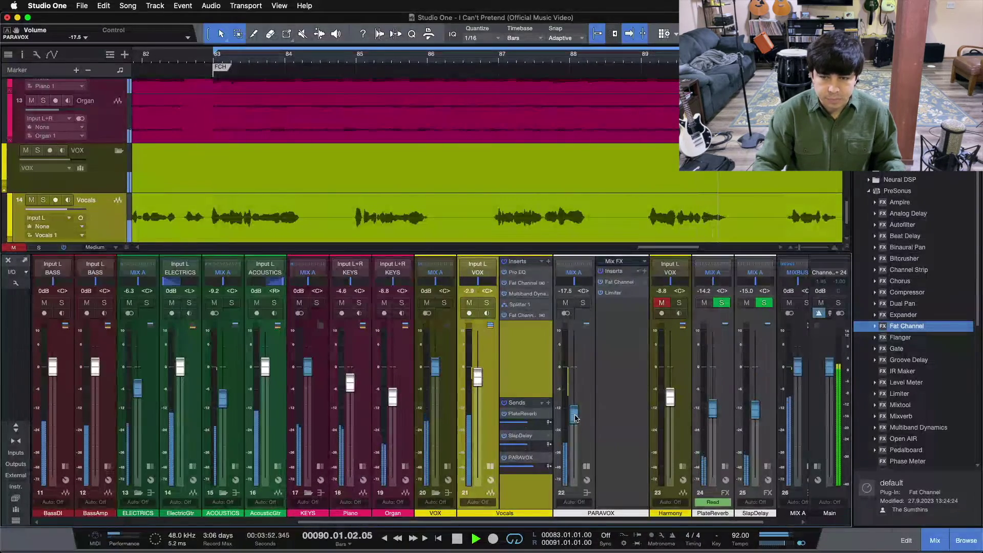
pyautogui.scroll(1, 575, 418)
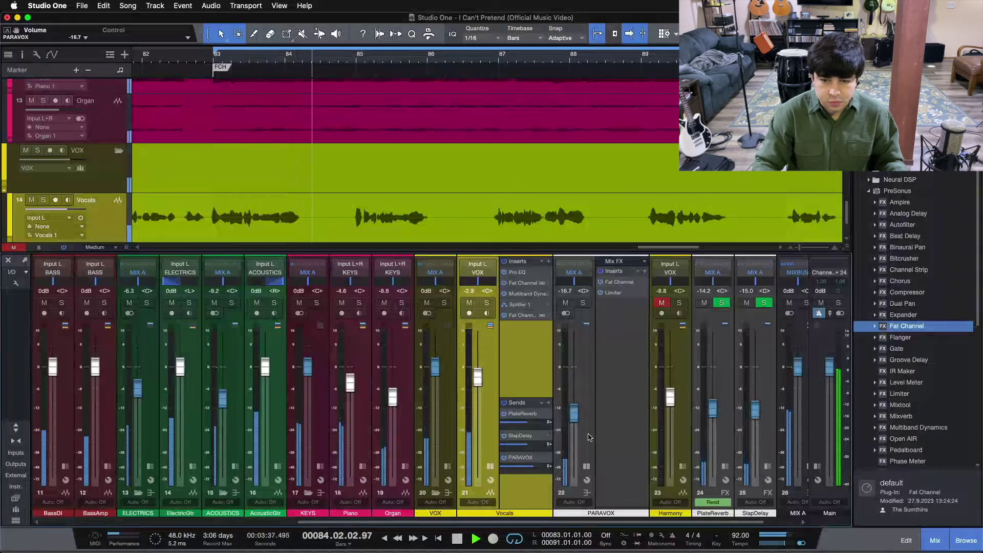
pyautogui.scroll(1, 573, 412)
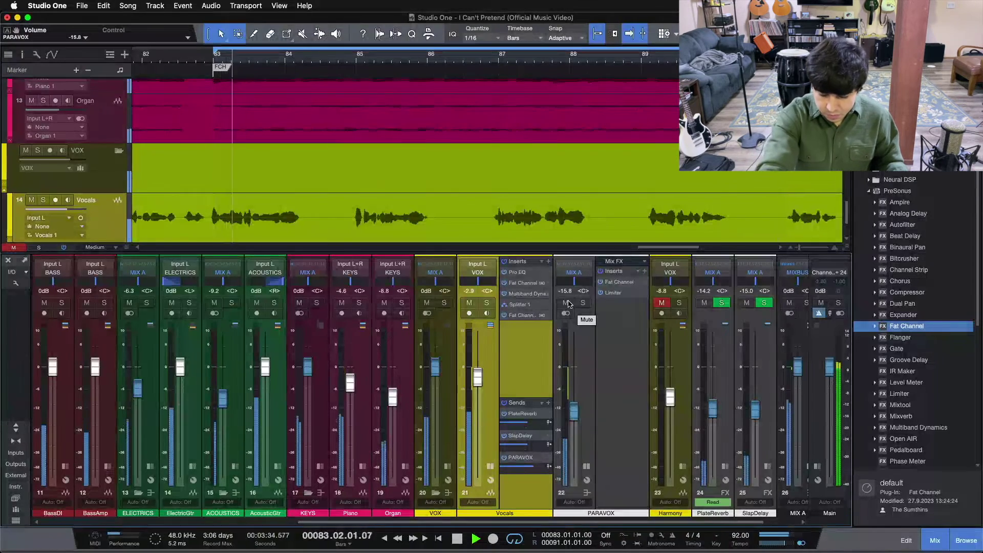
pyautogui.press('space')
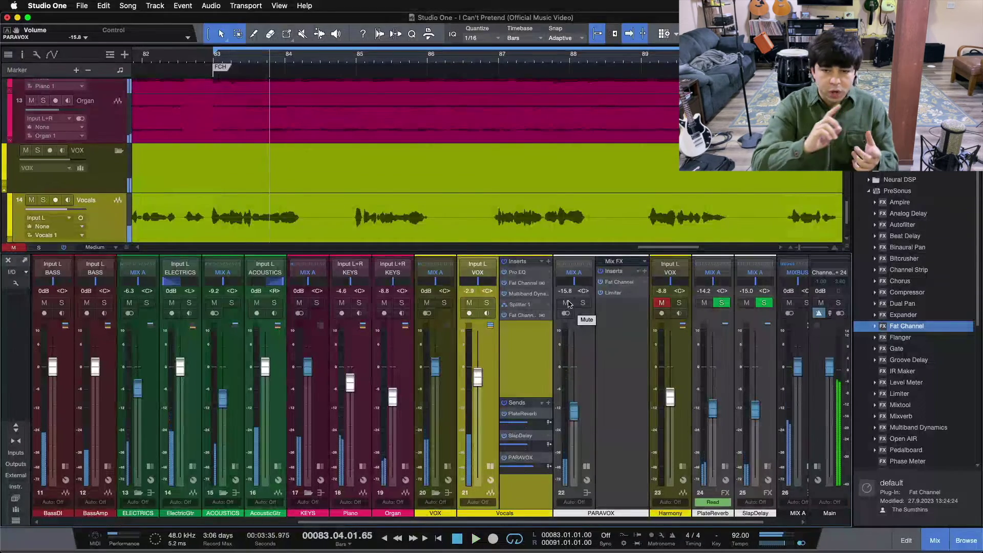